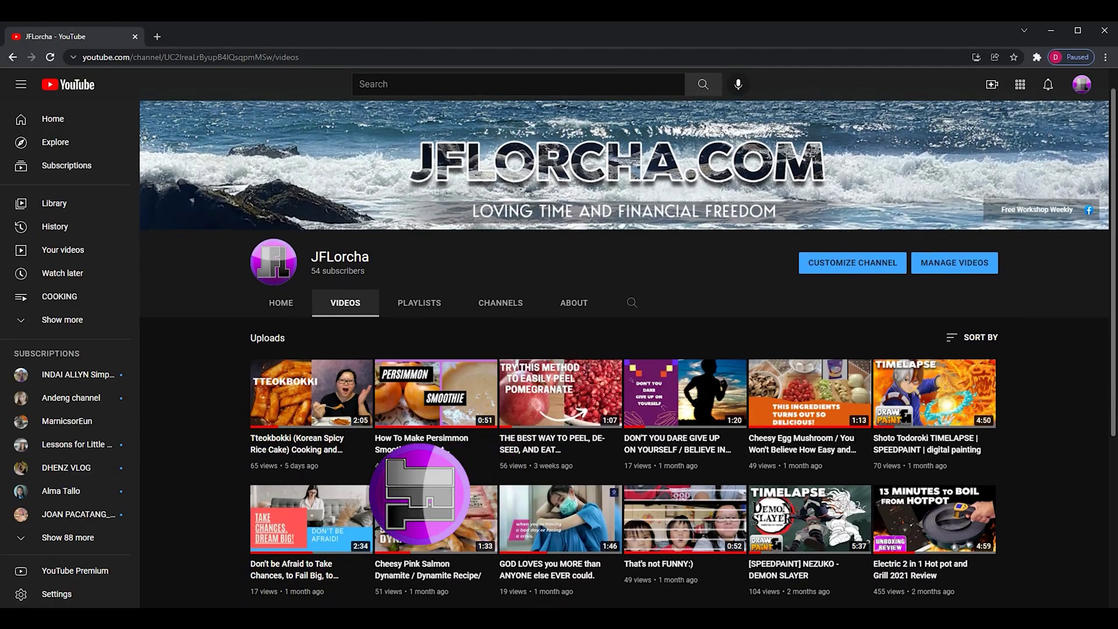
Scroll the XP-Pen support page and select AC Series as the product category.
scroll(627, 339, down, 2)
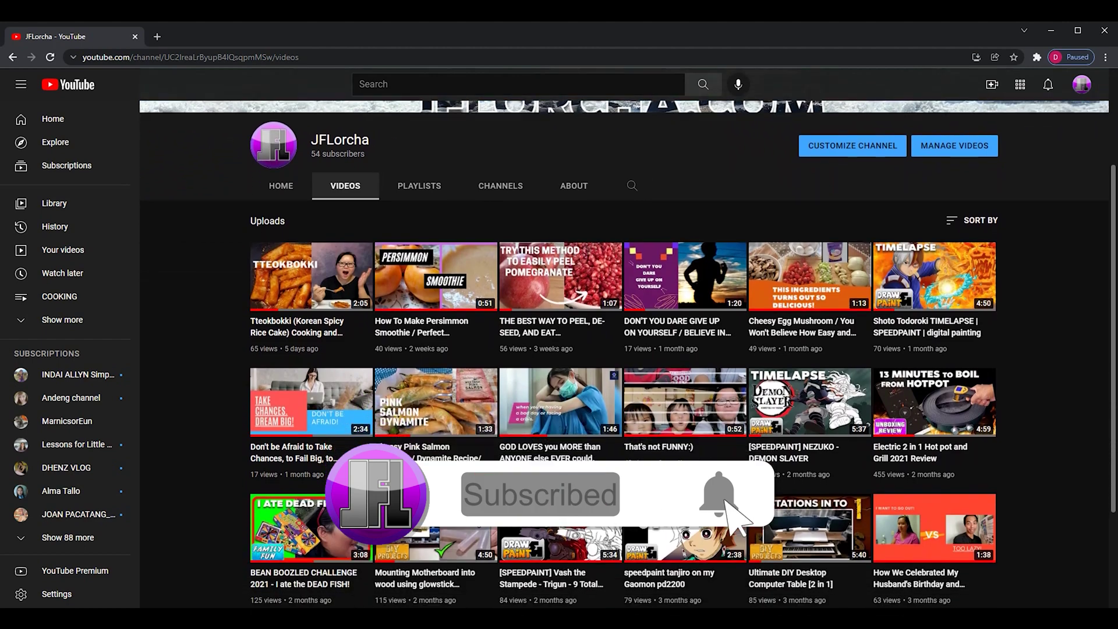
scroll(628, 340, down, 2)
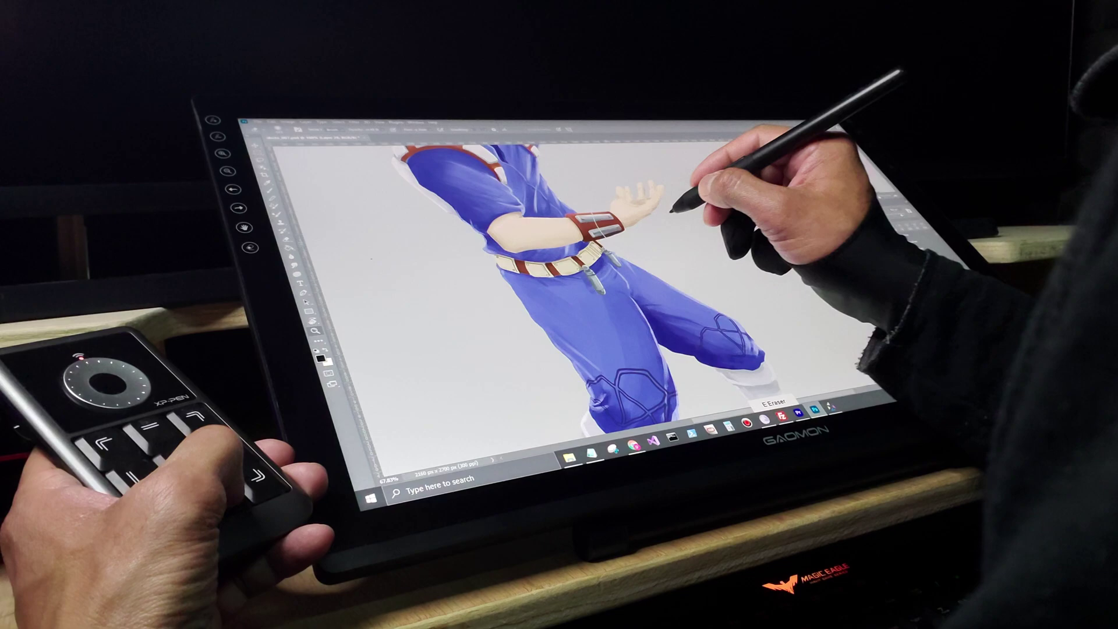
key(space)
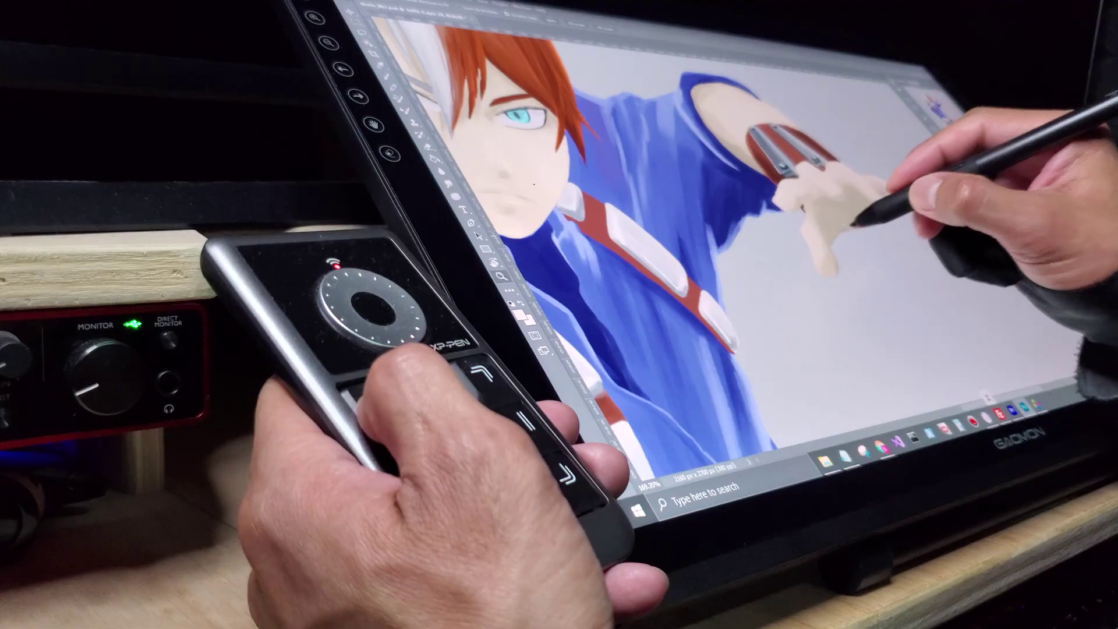
scroll(658, 205, up, 5)
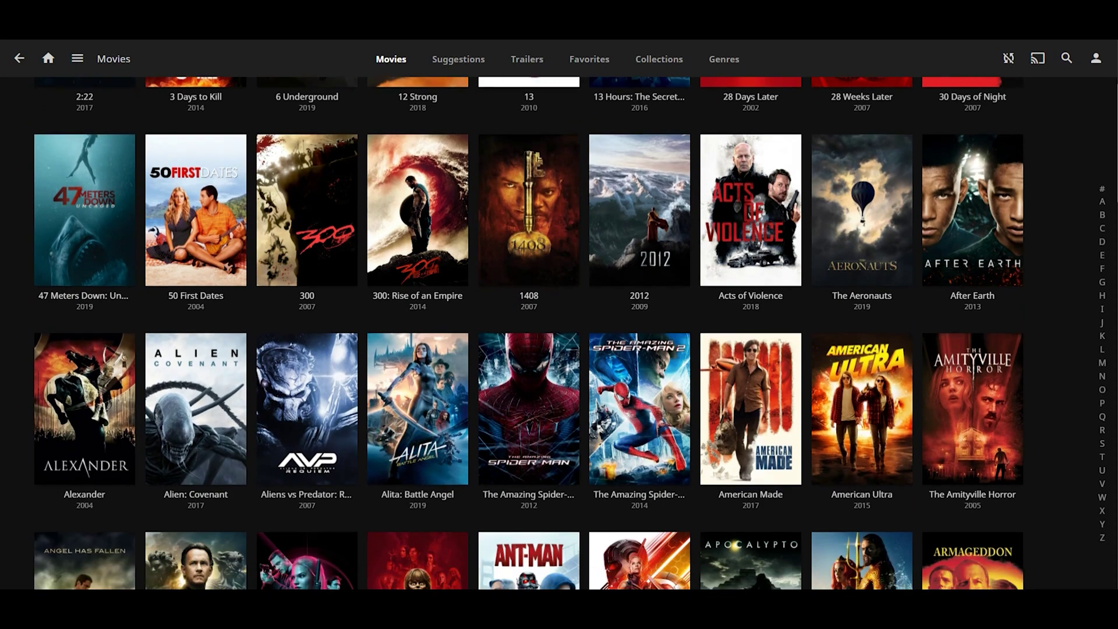
scroll(528, 333, down, 5)
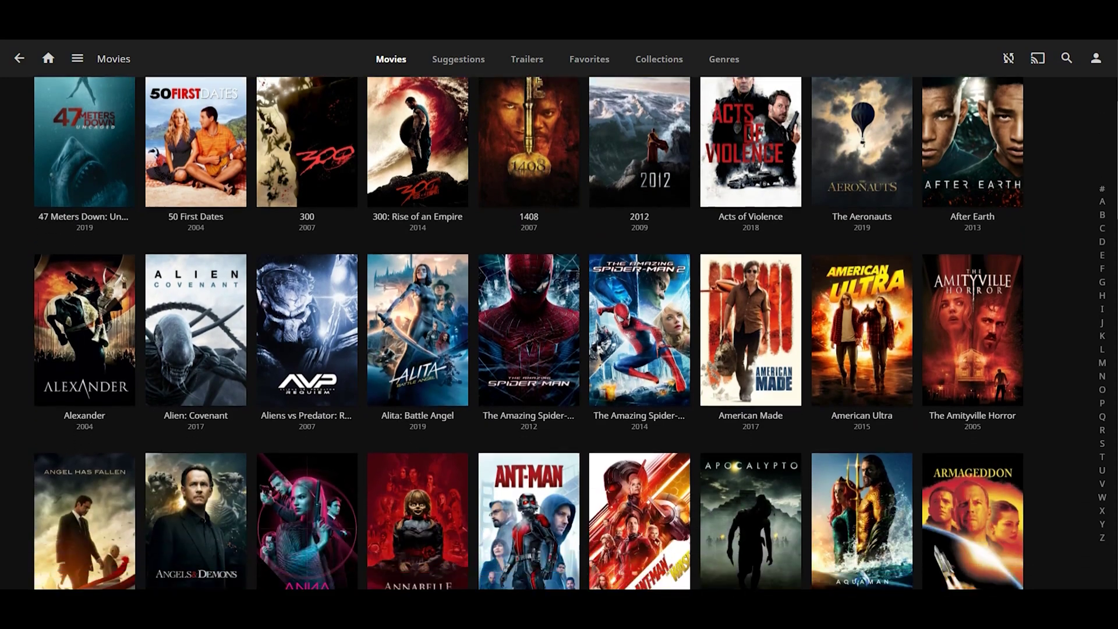
scroll(528, 332, down, 5)
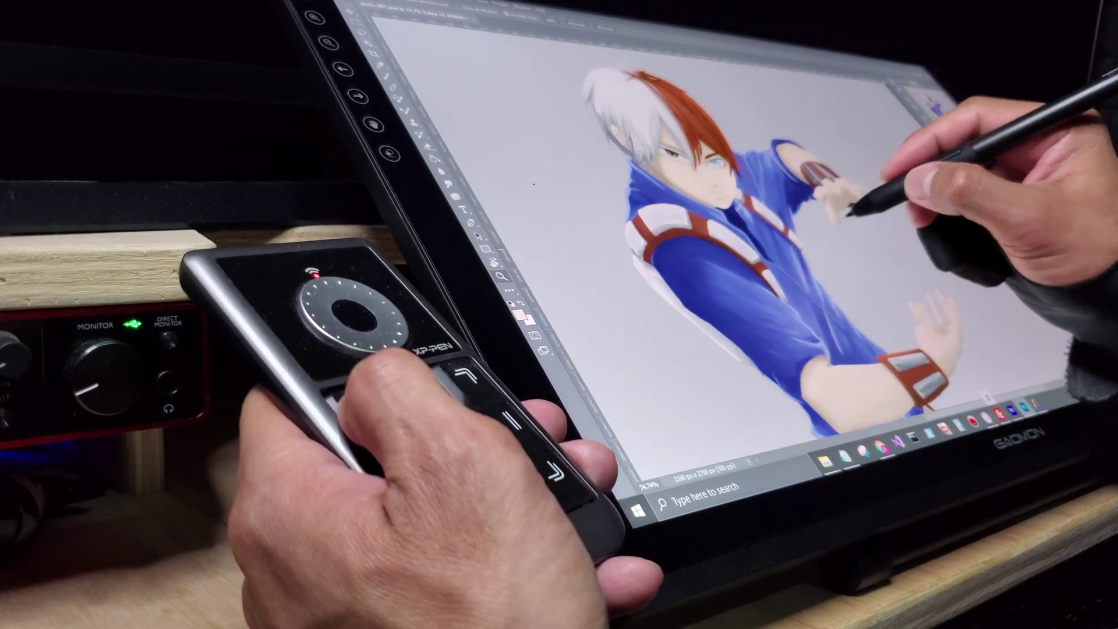
scroll(849, 213, up, 4)
scroll(868, 221, down, 1)
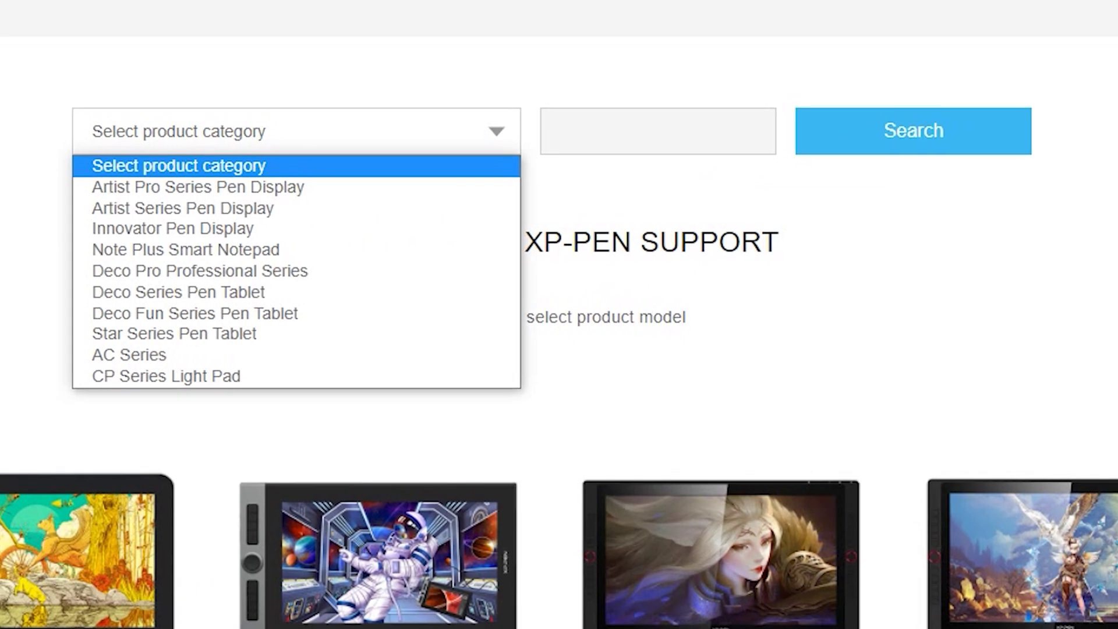
key(Return)
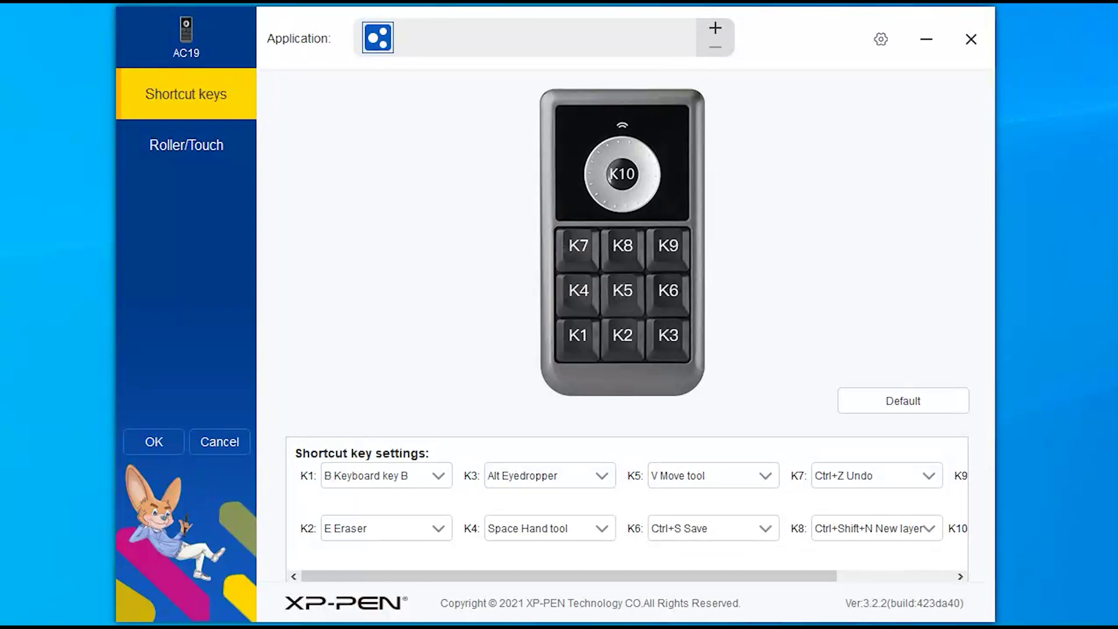
Start a new application profile, browse for its program, and bring up the desktop Photoshop shortcut's options.
click(717, 28)
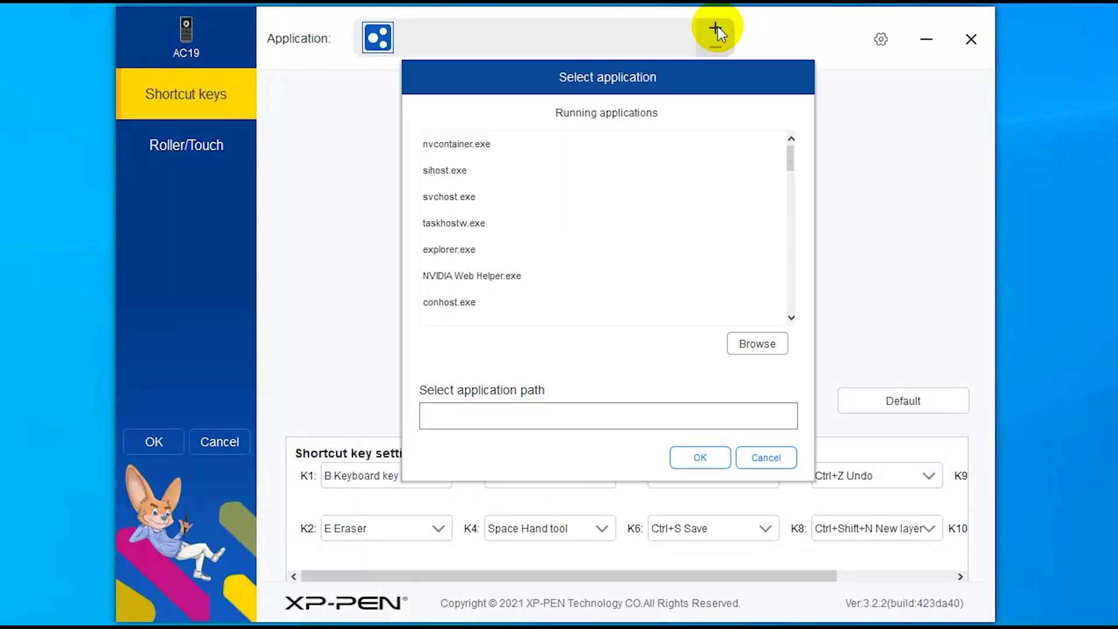
click(753, 346)
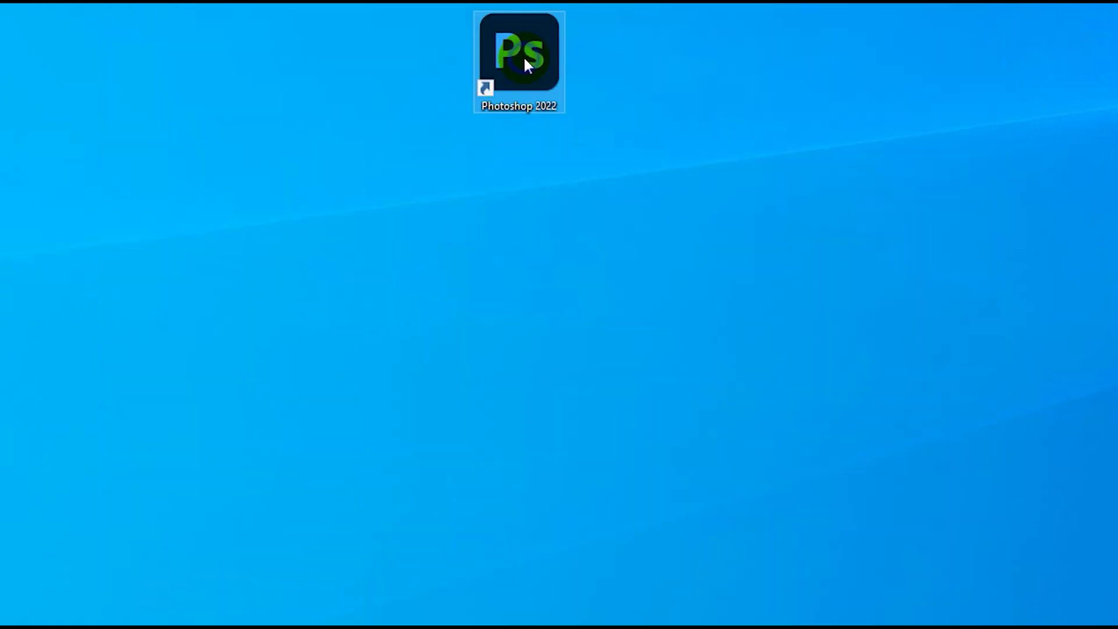
right_click(524, 58)
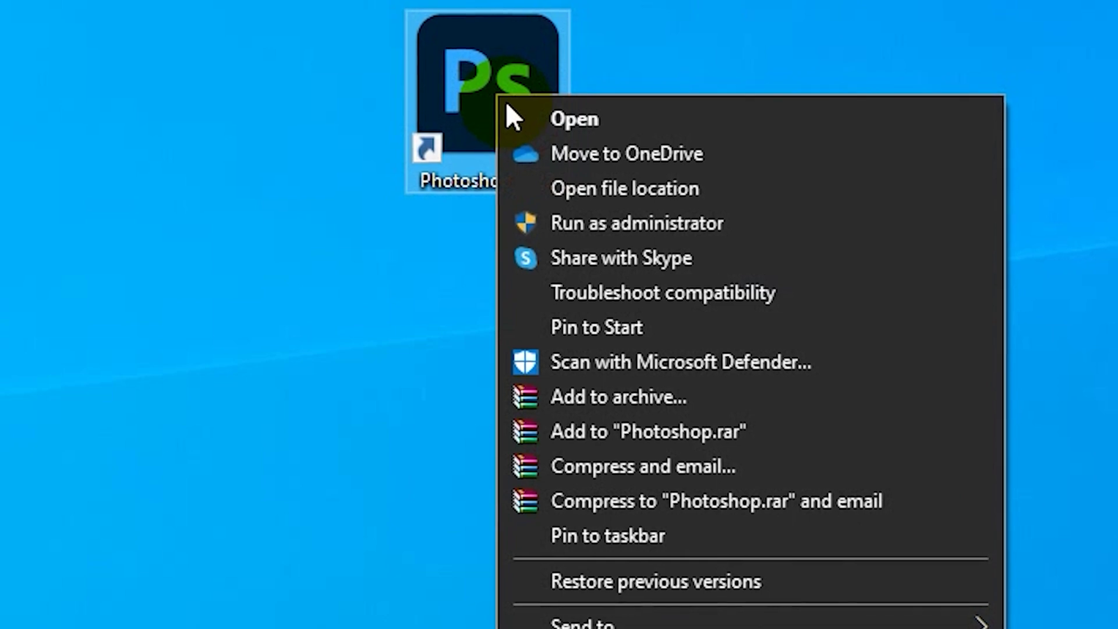
Open Photoshop's install folder and copy its path, C:\Program Files\Adobe\Adobe Photoshop 2022, as text.
click(593, 185)
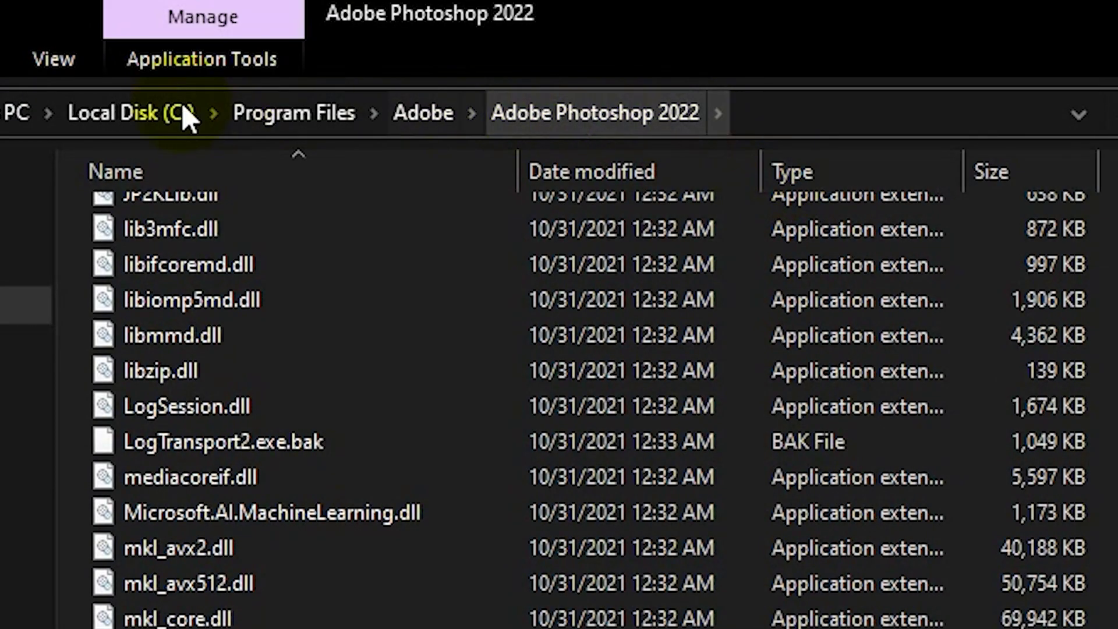
right_click(641, 114)
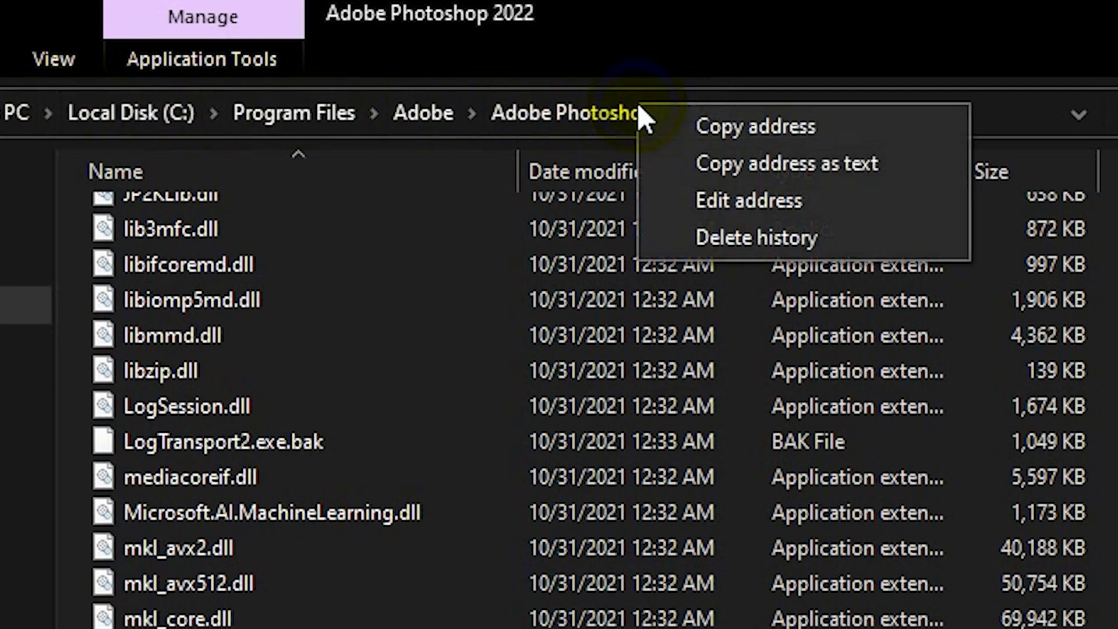
click(752, 163)
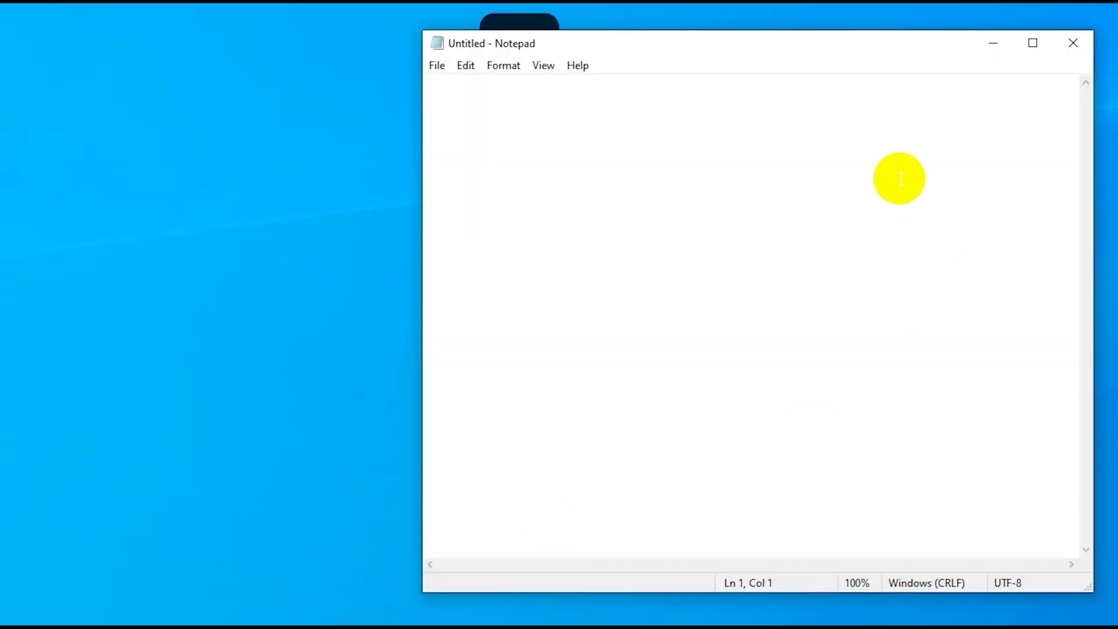
Add Photoshop.exe from the Photoshop 2022 folder as a new application profile and select it.
click(813, 256)
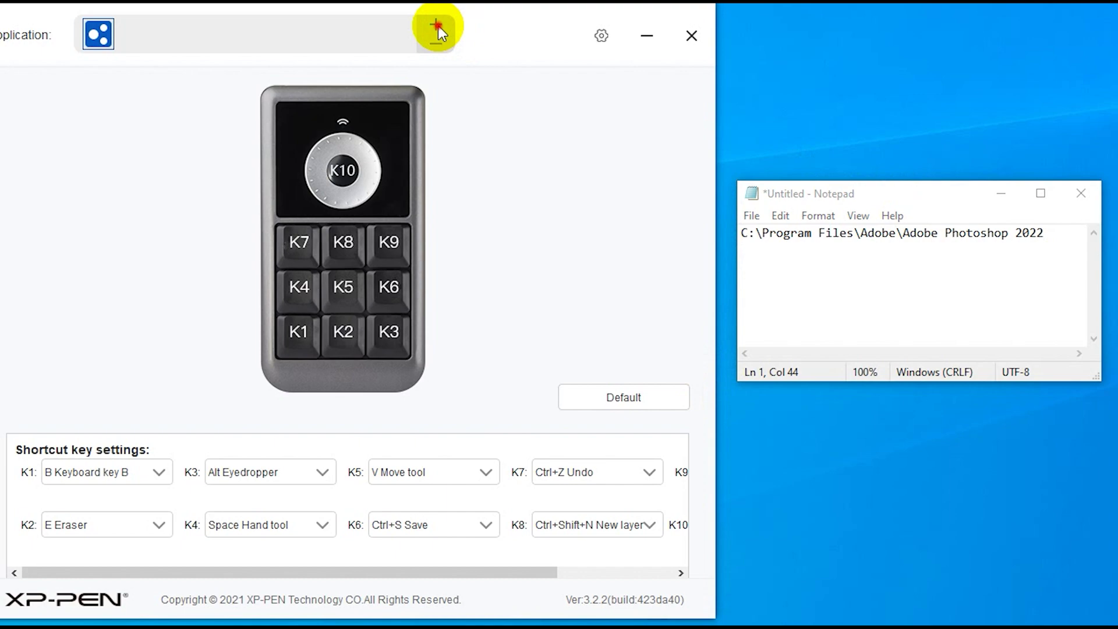
click(437, 25)
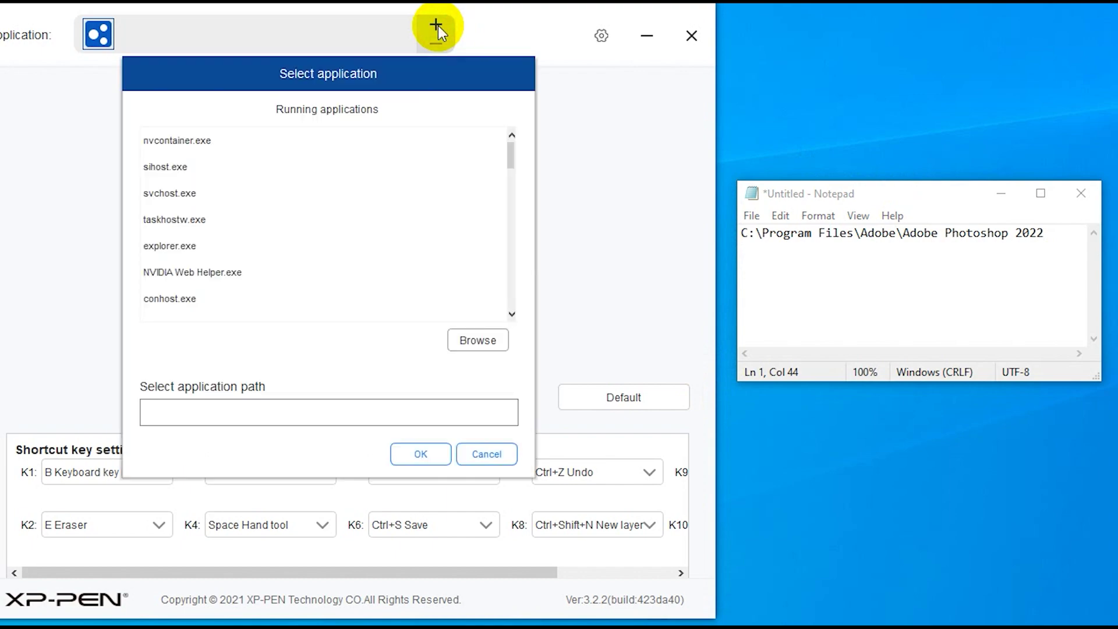
click(470, 344)
click(145, 221)
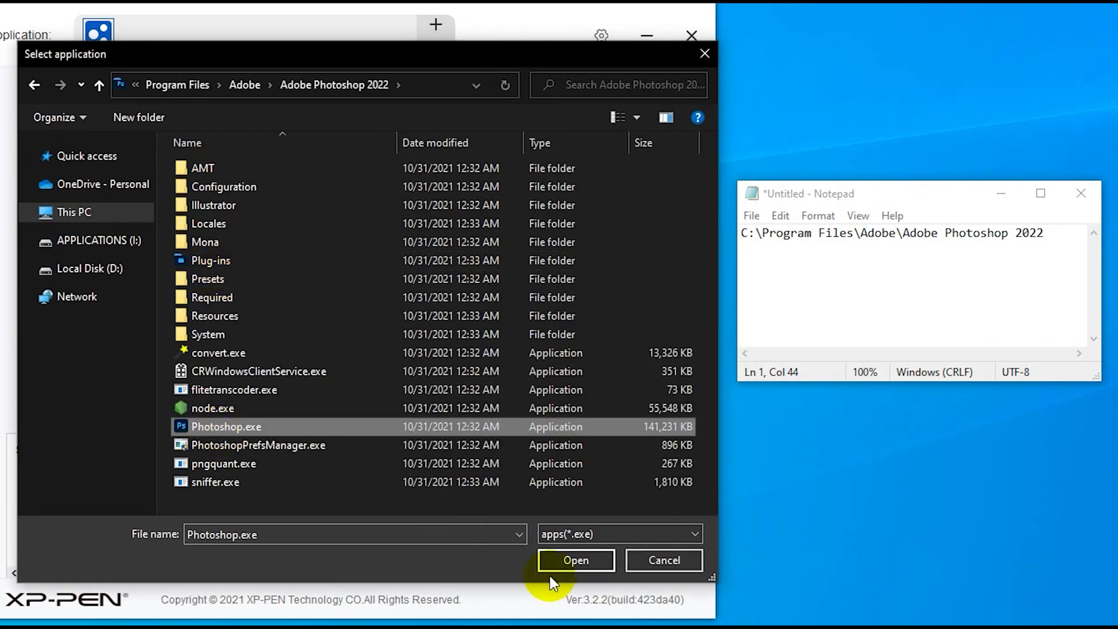
click(568, 562)
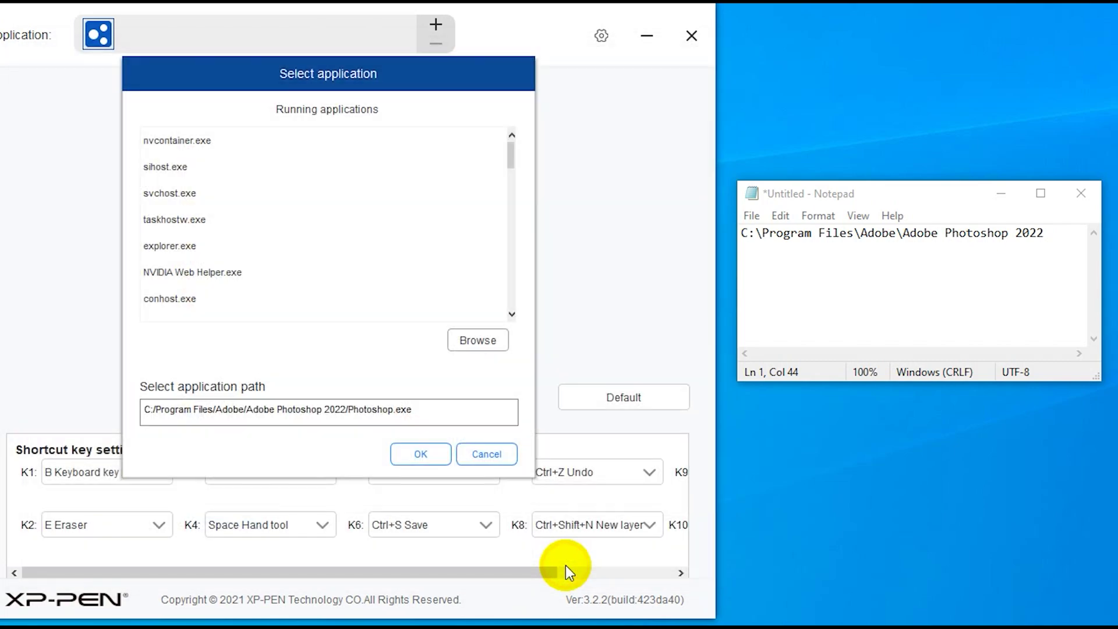
click(421, 456)
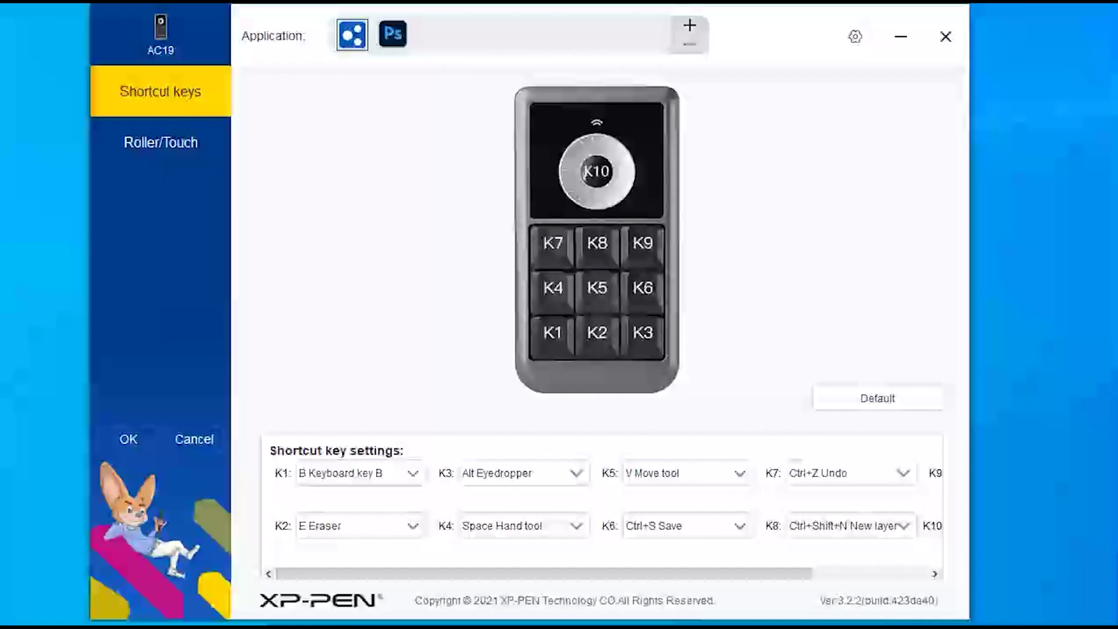
click(394, 34)
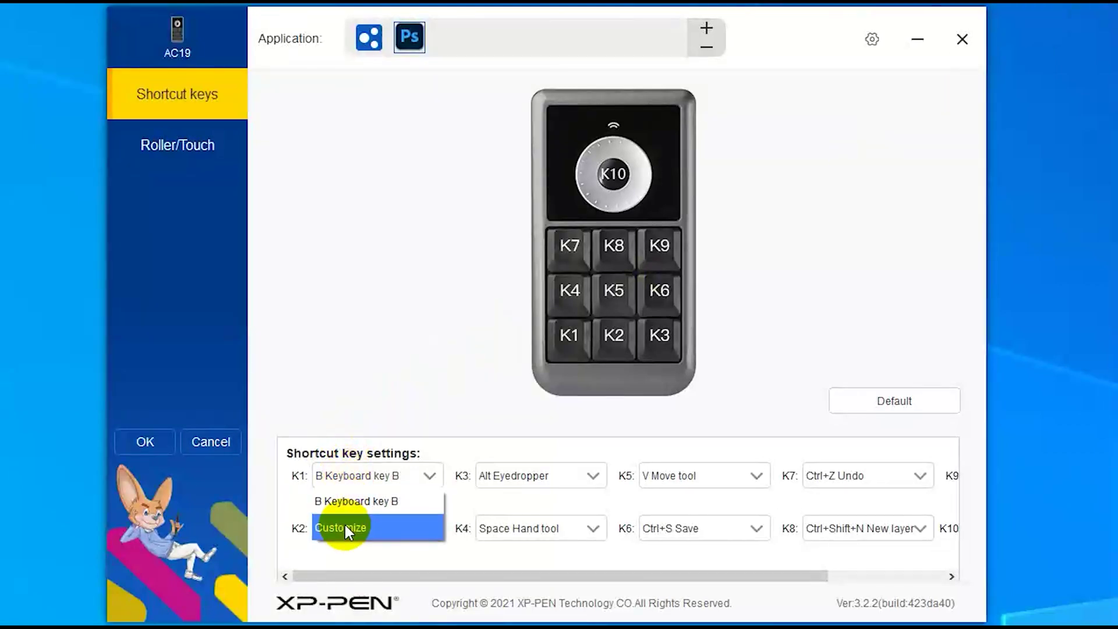
Make K1 a custom shortcut named Undo, then set K4 to Customize.
click(345, 527)
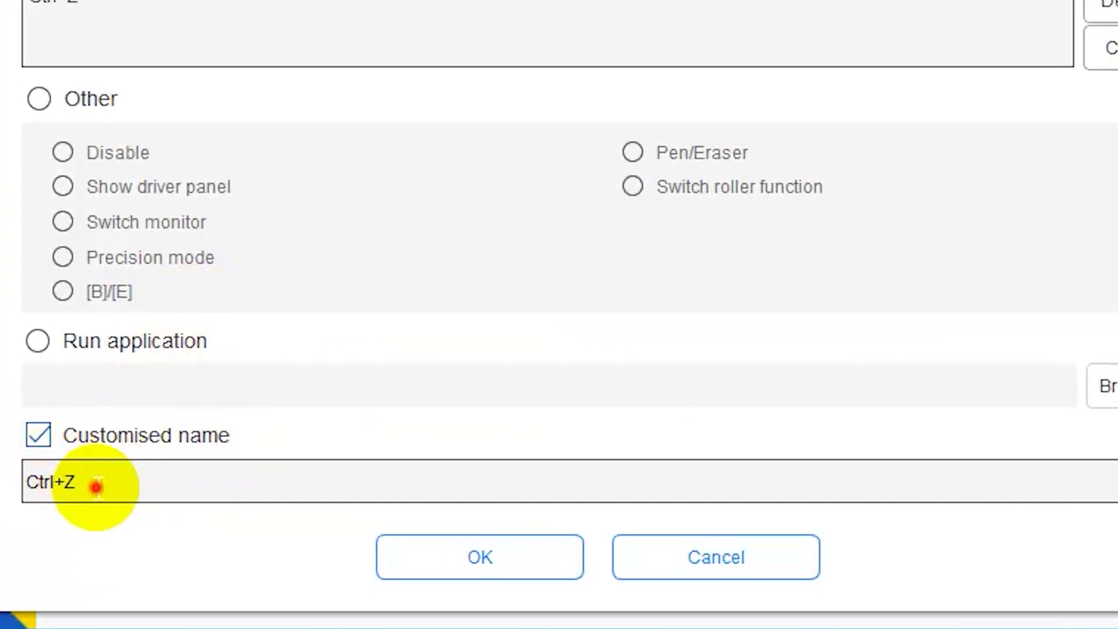
text(Undo)
click(478, 556)
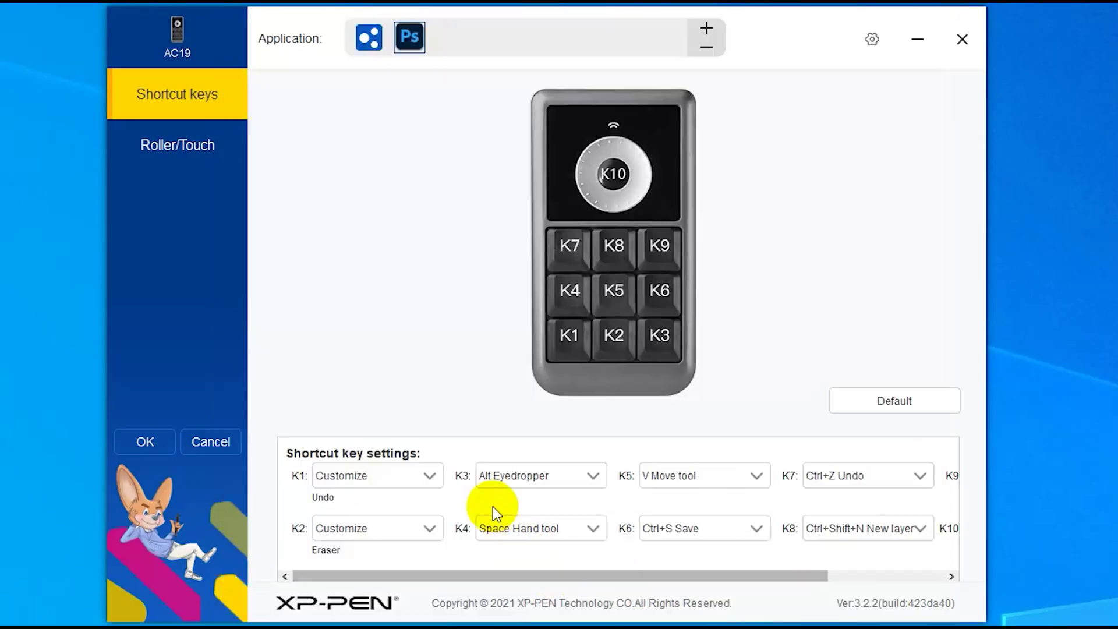
click(496, 514)
click(501, 579)
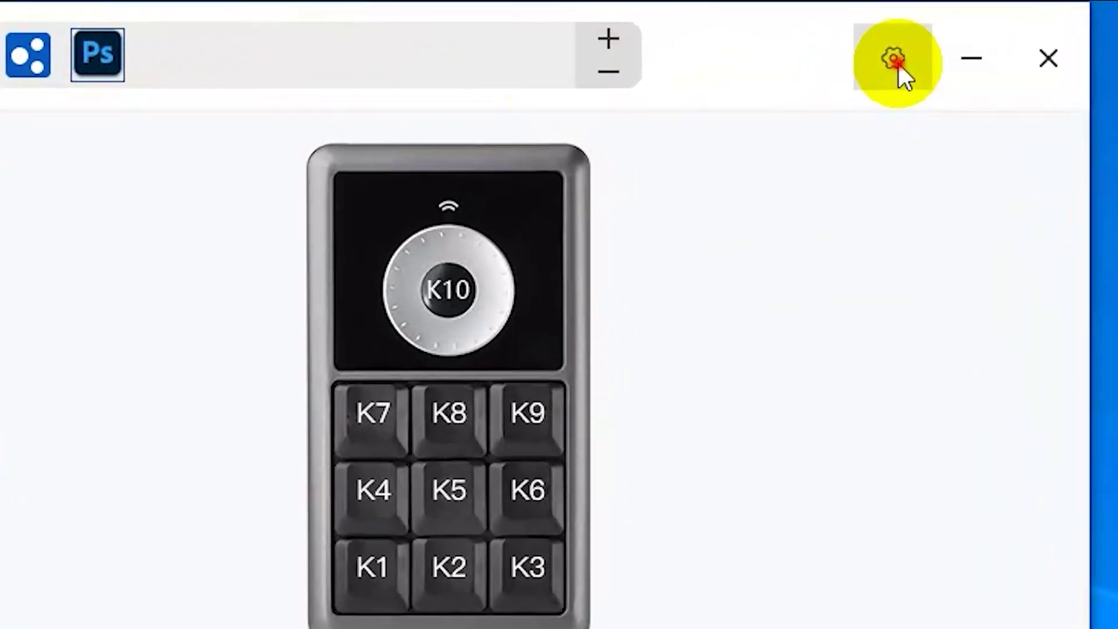
Export the current Photoshop settings as config_photoshop.
click(881, 35)
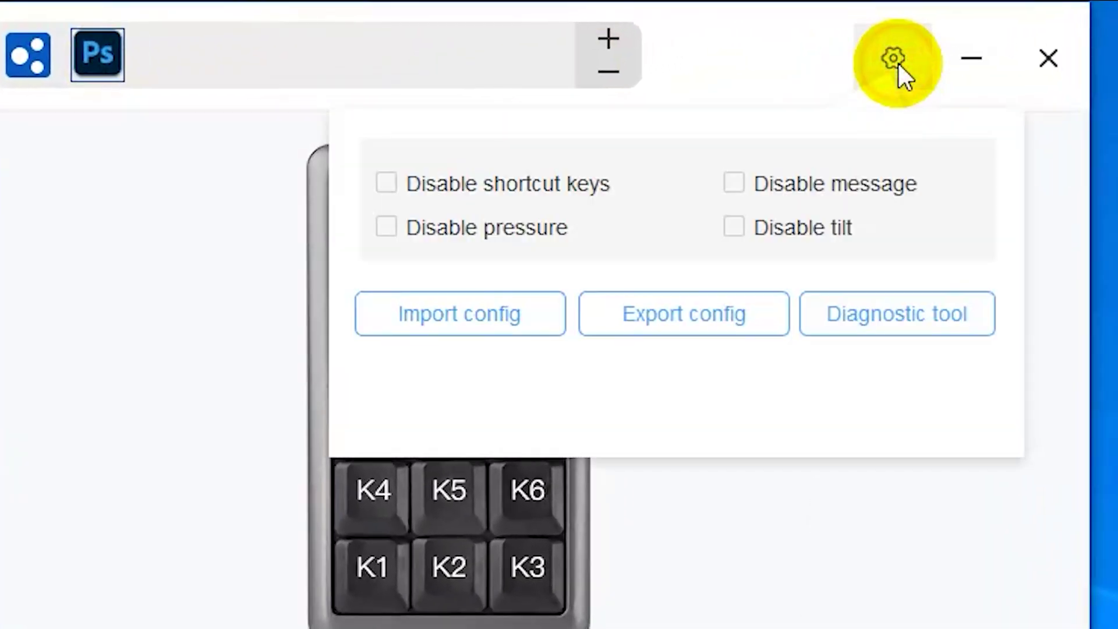
click(695, 310)
text(config_photoshop)
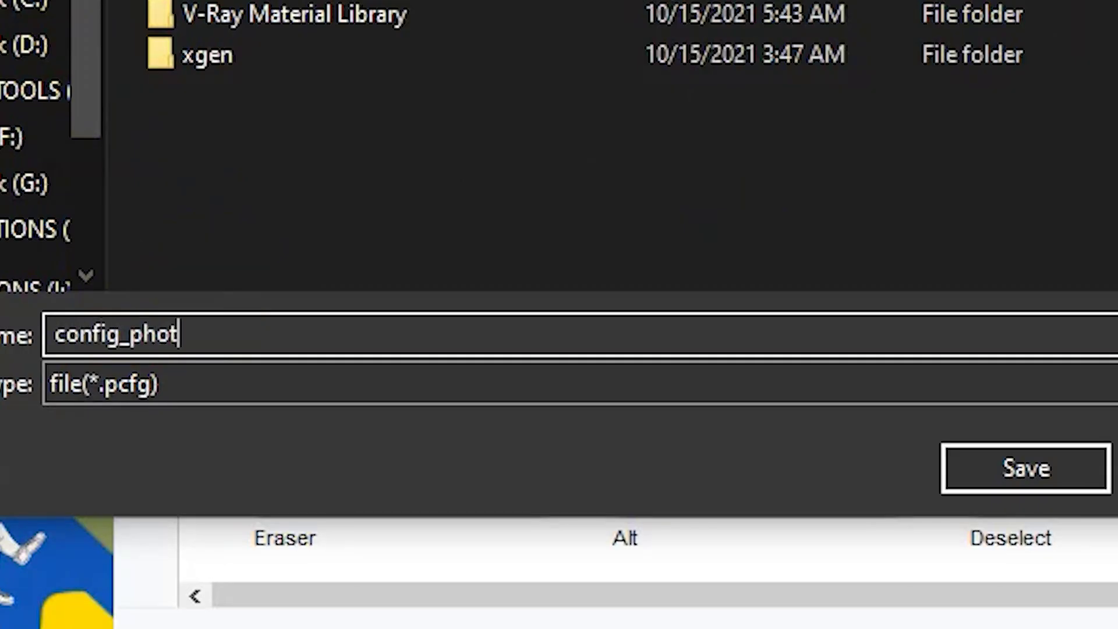
click(1023, 474)
click(670, 367)
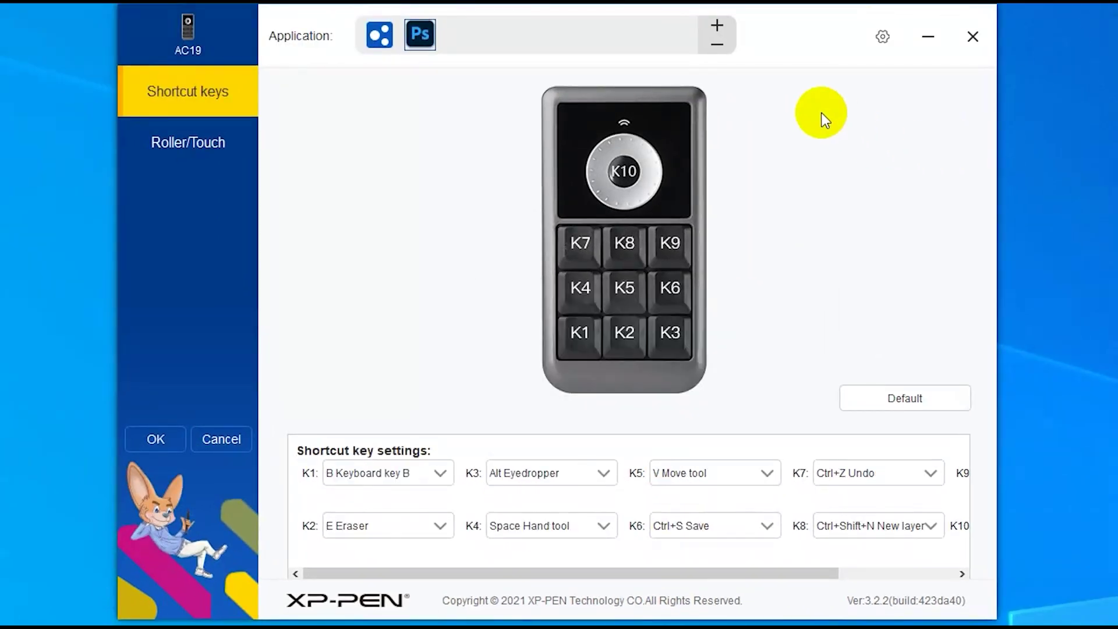
Import config_photoshop.pcfg back from the Documents folder.
click(881, 38)
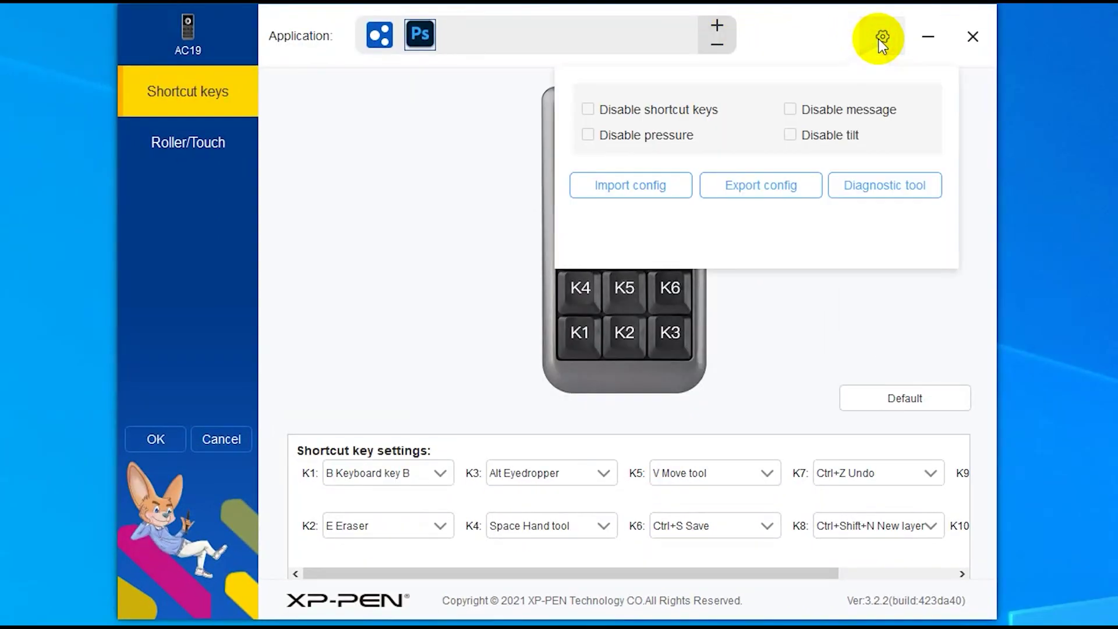
click(655, 186)
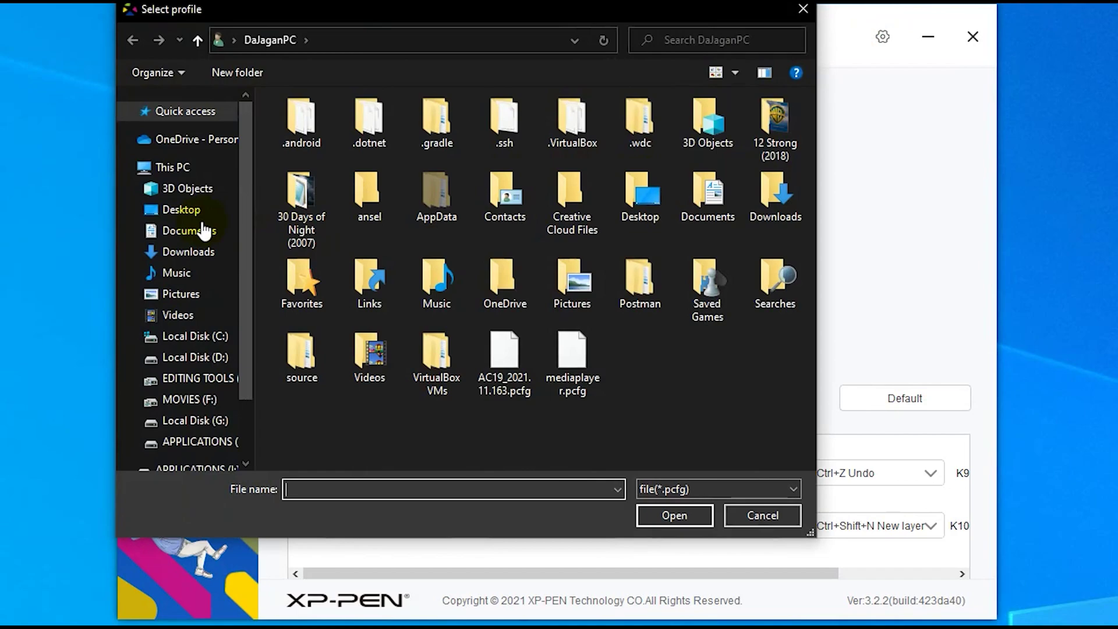
click(181, 232)
click(326, 344)
click(658, 516)
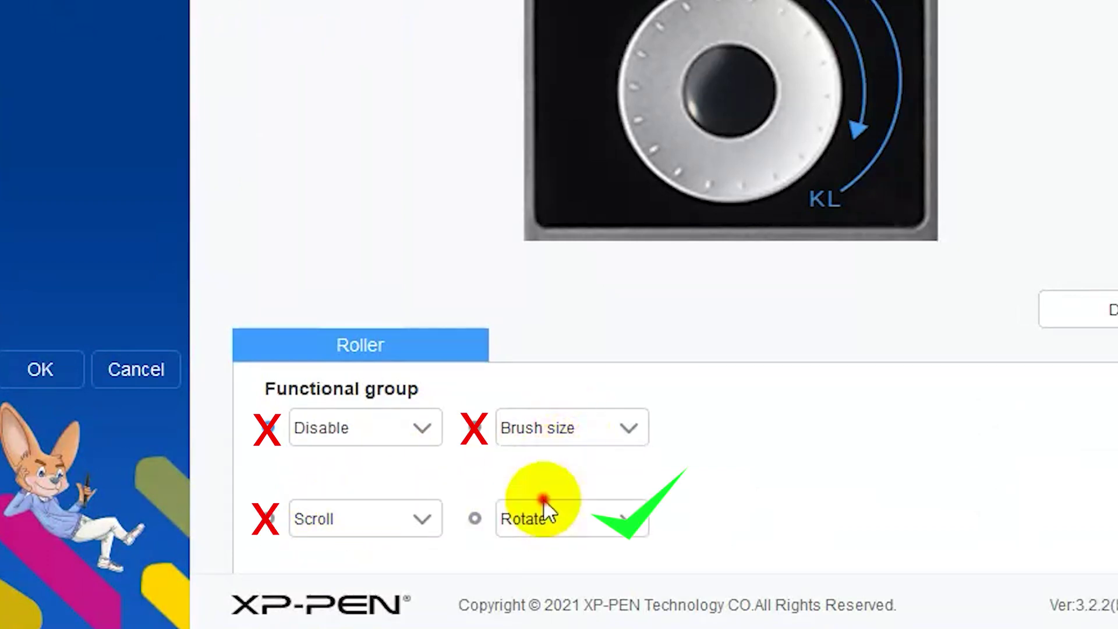
Open the roller's Scroll dropdown in the Functional group.
click(379, 516)
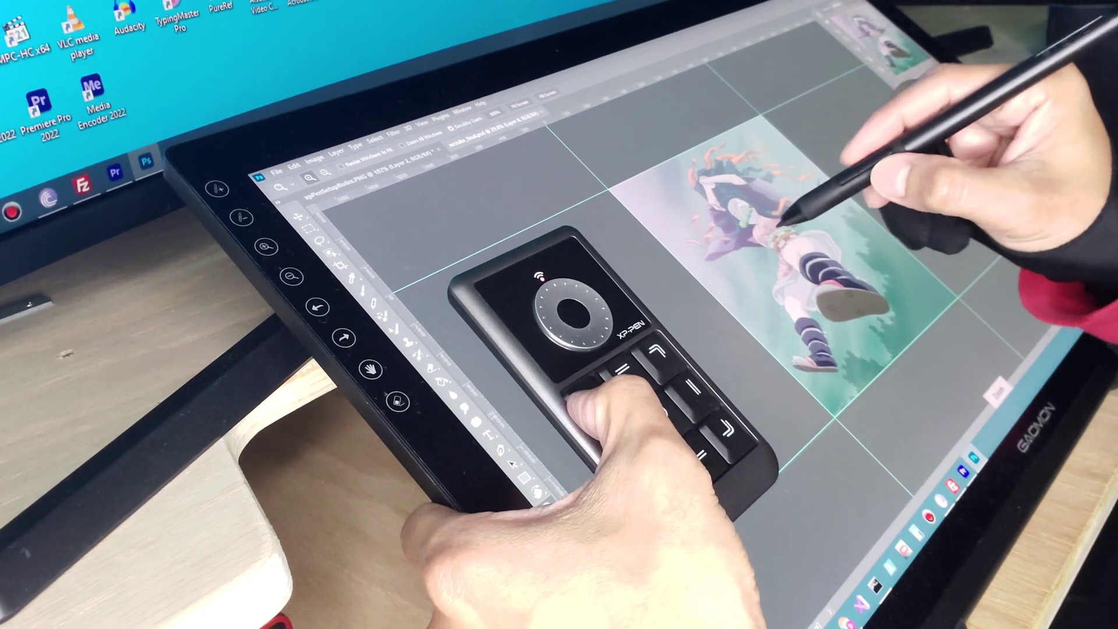
Zoom out on the illustration and enlarge the brush to a large disc.
key(ctrl+minus)
key(ctrl+minus)
key(ctrl+minus)
key(ctrl+minus)
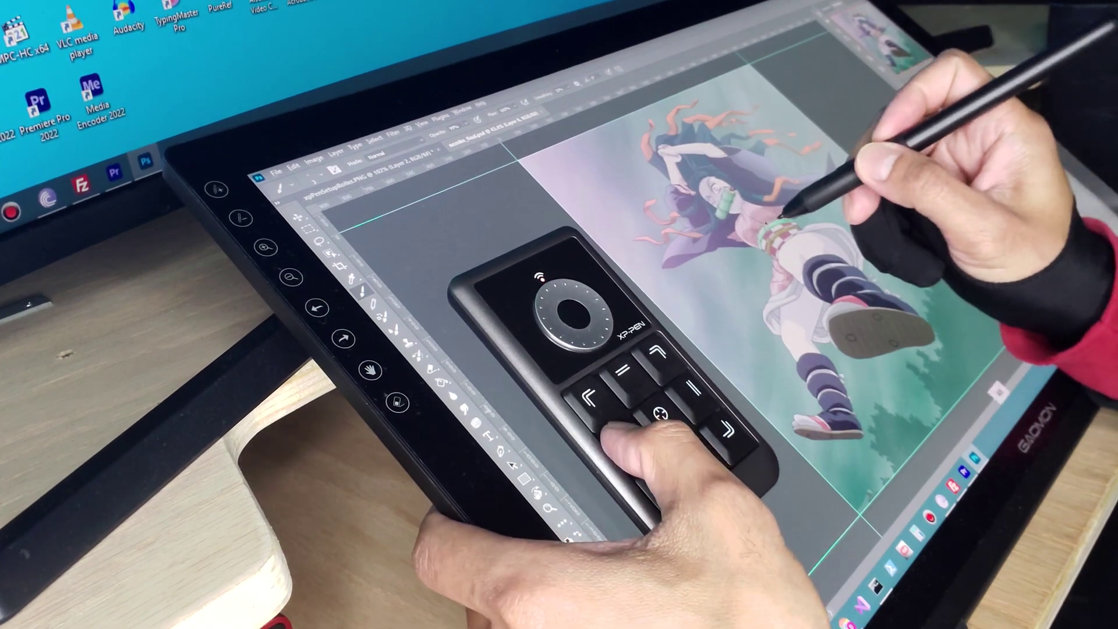
alt+right_click(766, 226)
mouse_move(797, 205)
mouse_down()
mouse_move(856, 154)
mouse_move(815, 192)
mouse_move(924, 220)
mouse_move(833, 288)
mouse_move(892, 233)
mouse_up()
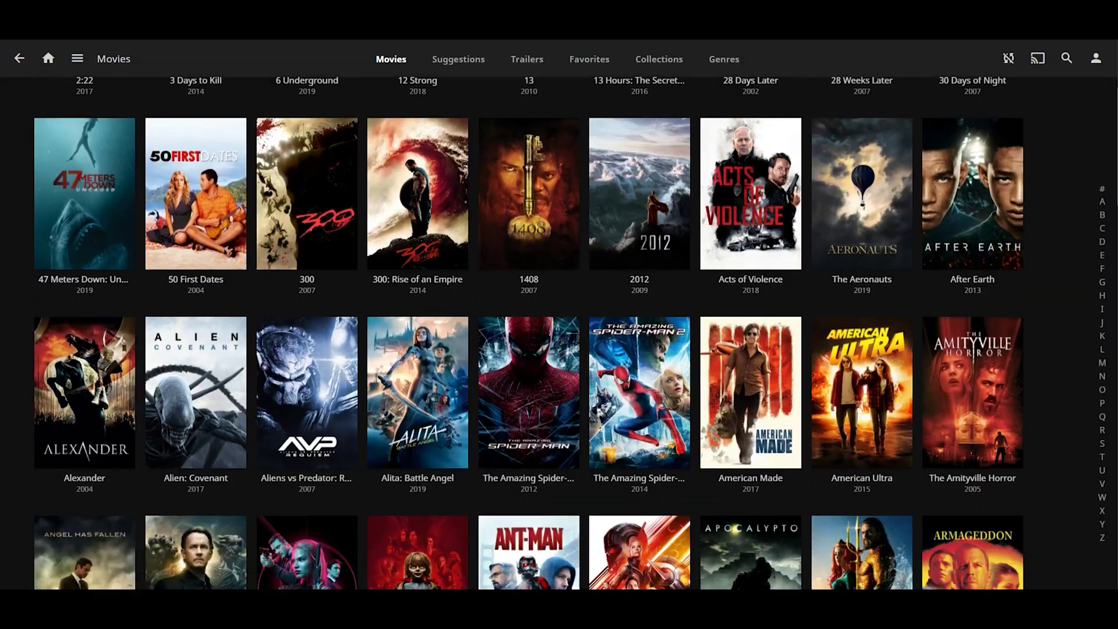
Pause and resume Sintel, adjust its volume, and jump to 05:22 and then 06:54.
scroll(529, 333, down, 3)
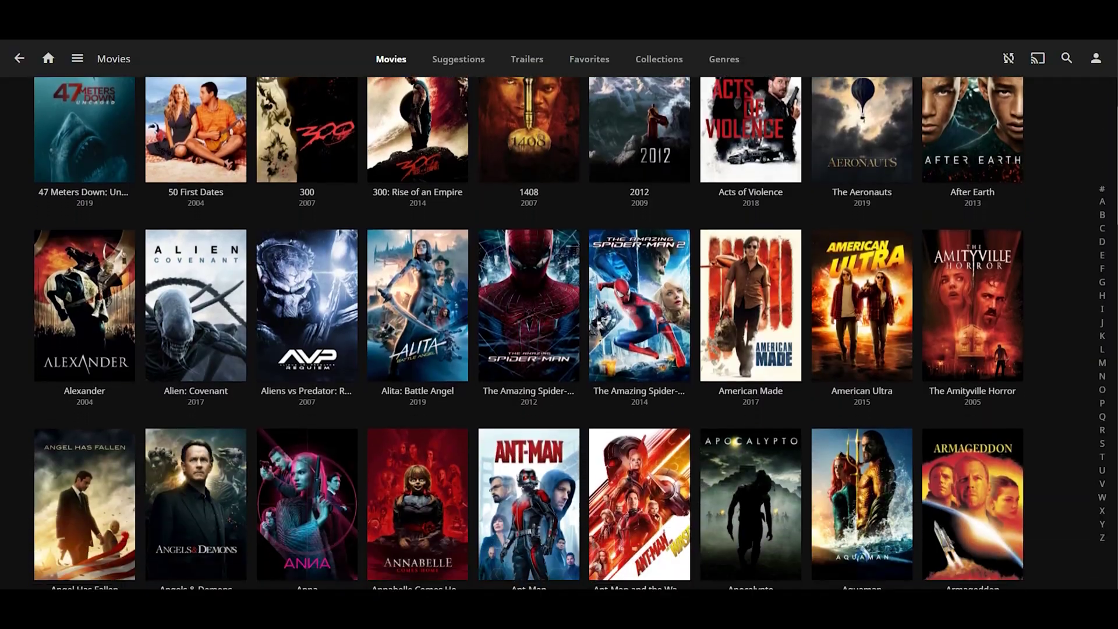
scroll(528, 333, down, 5)
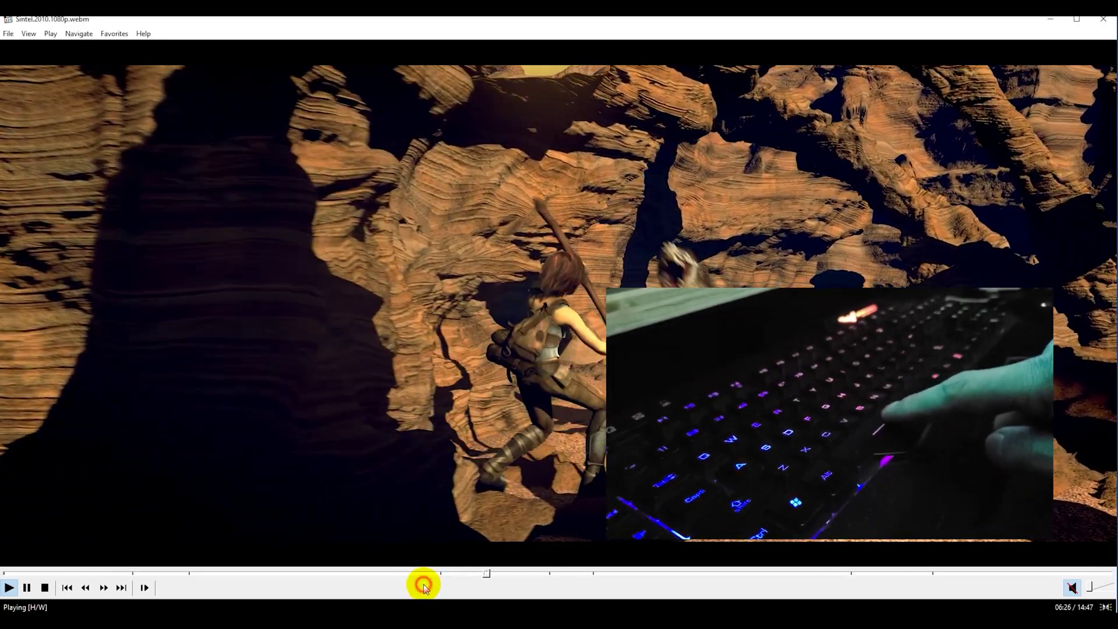
key(space)
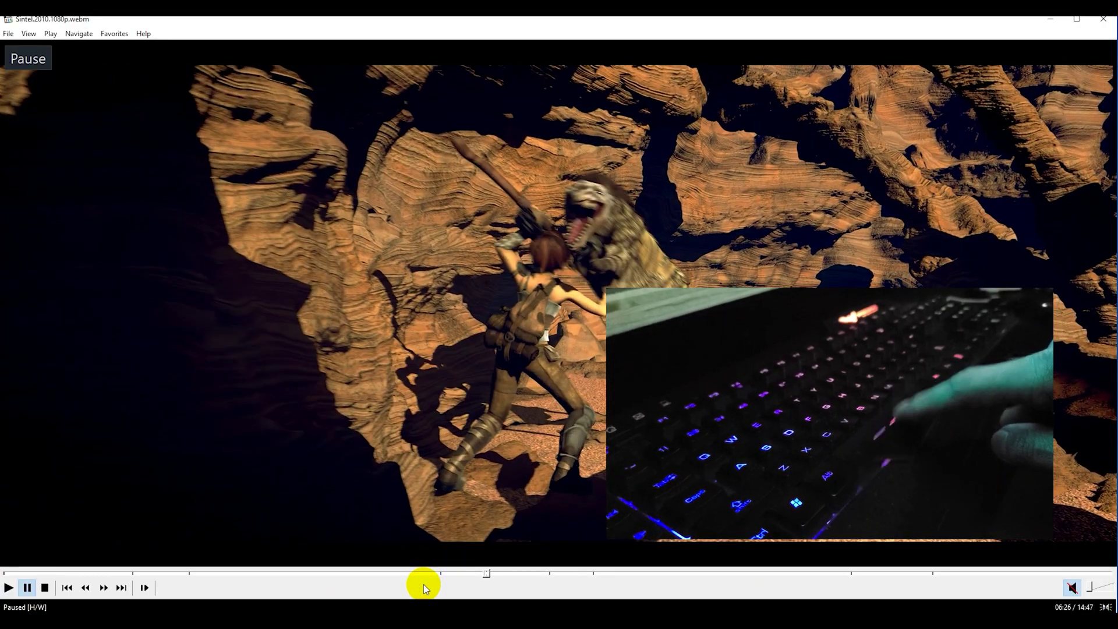
key(space)
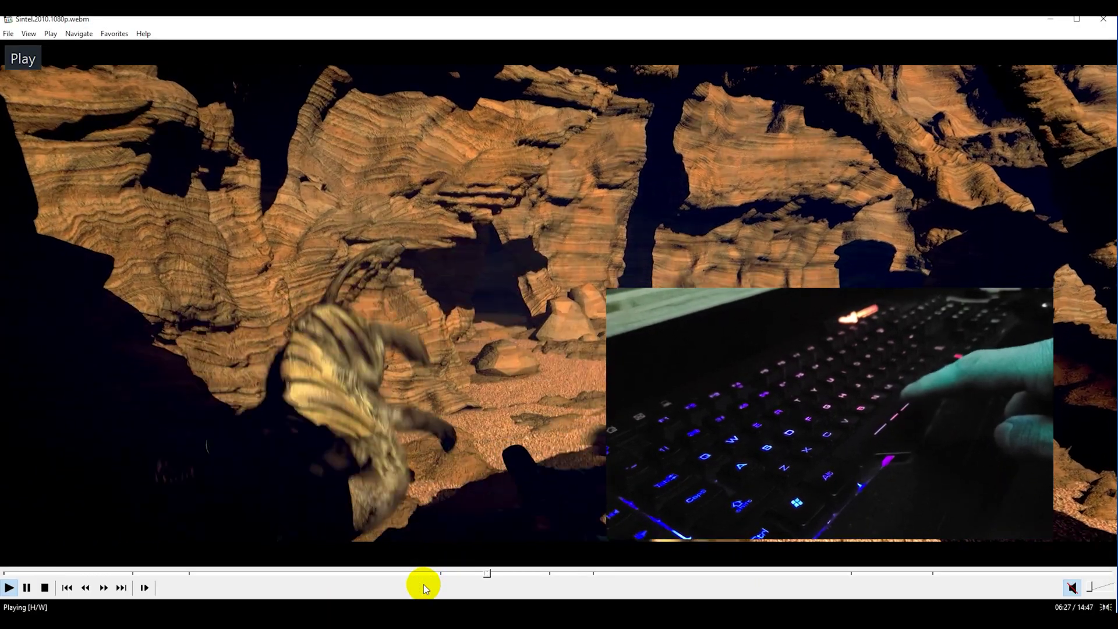
key(Right)
key(Up)
key(Up)
key(Up)
key(Up)
key(Up)
key(Up)
key(Up)
key(Up)
key(Up)
key(Up)
key(Up)
key(Up)
key(Up)
key(Up)
key(Up)
key(Up)
key(Up)
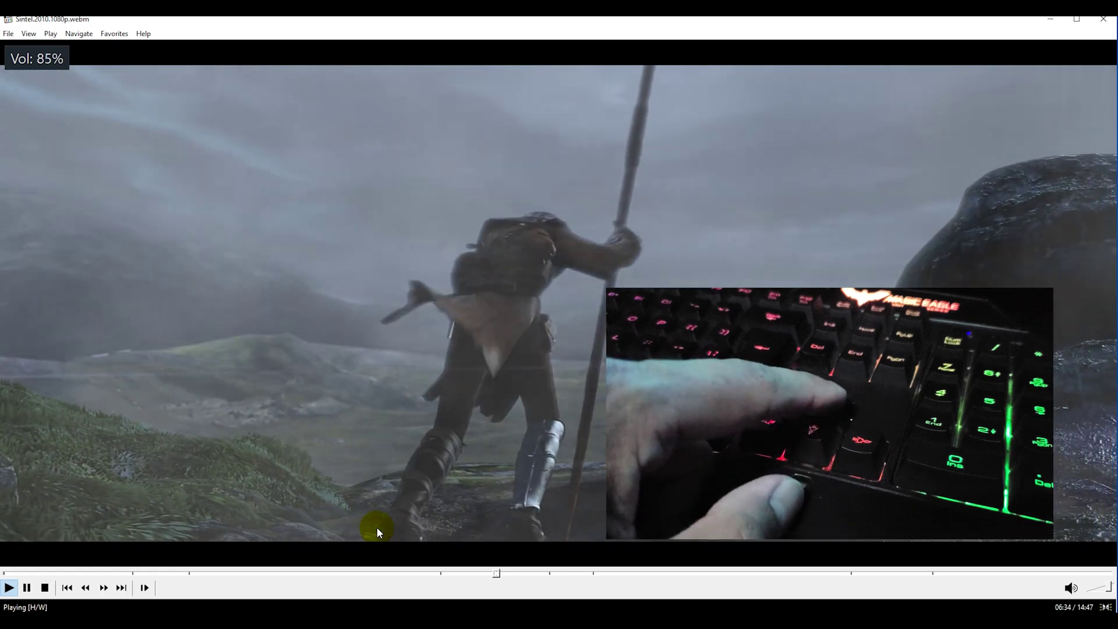
key(Down)
key(Down)
key(Down)
key(Down)
key(Down)
key(Down)
key(Down)
key(Down)
key(Down)
key(Down)
key(Down)
key(Down)
key(Down)
key(Down)
key(Down)
key(Down)
key(Down)
click(409, 576)
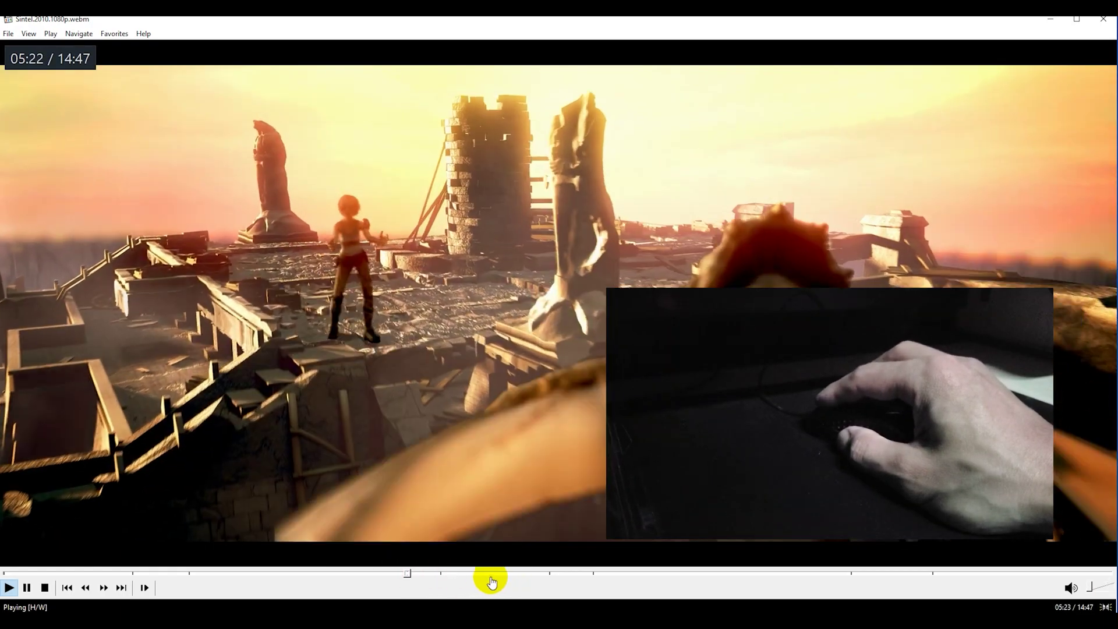
click(510, 577)
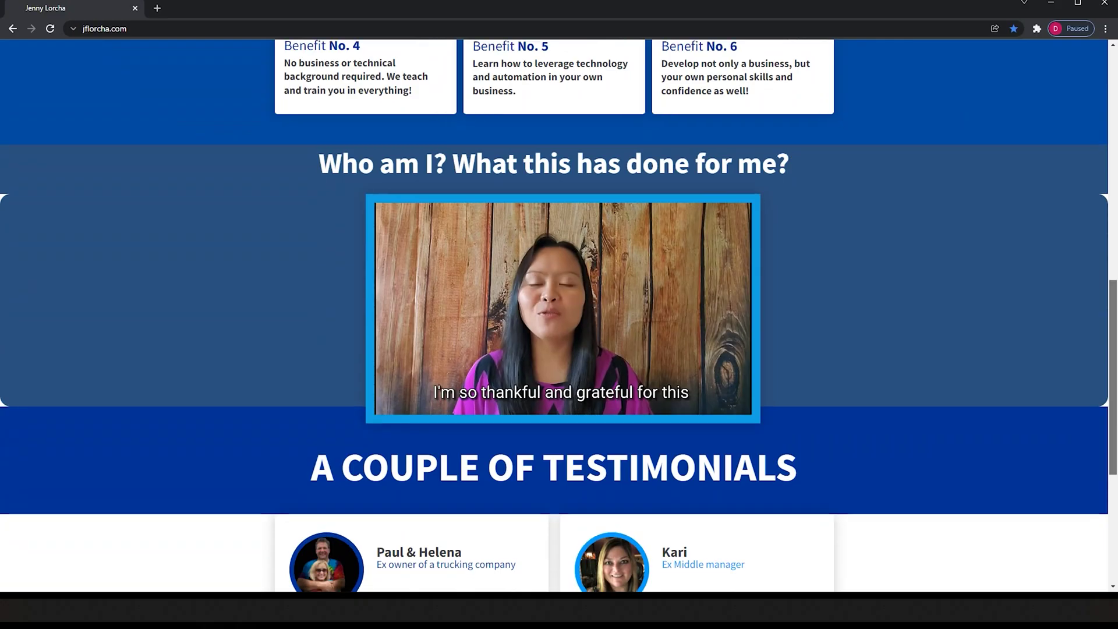
scroll(560, 315, down, 5)
scroll(559, 314, down, 3)
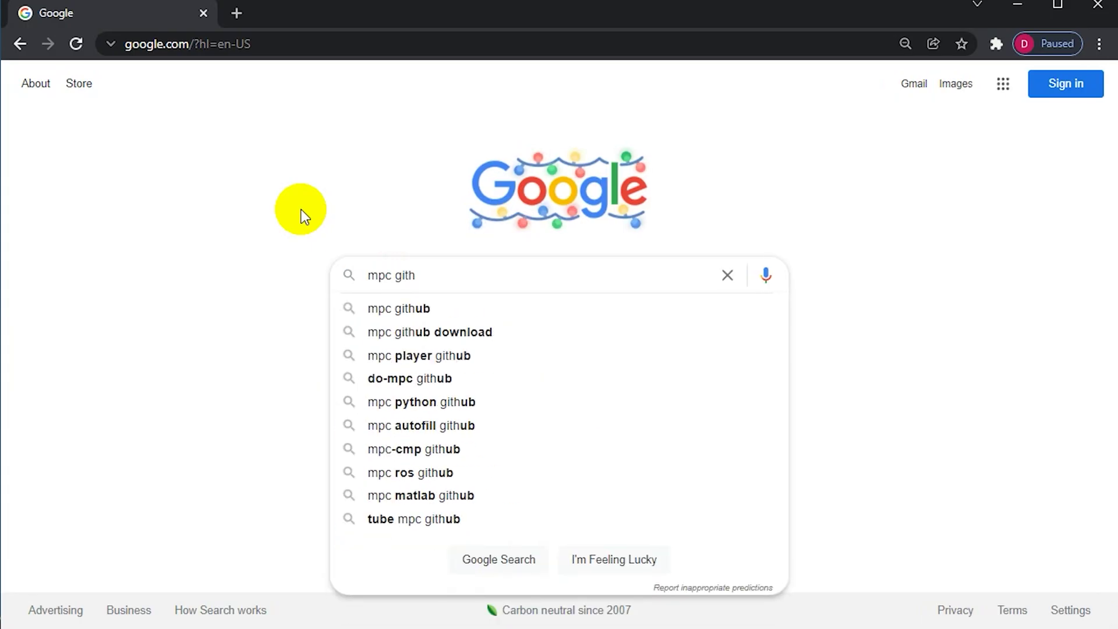
Search 'mpc github download' and download MPC-HC.1.9.17.x64.exe from the GitHub 1.9.17 release.
text(ad)
key(Return)
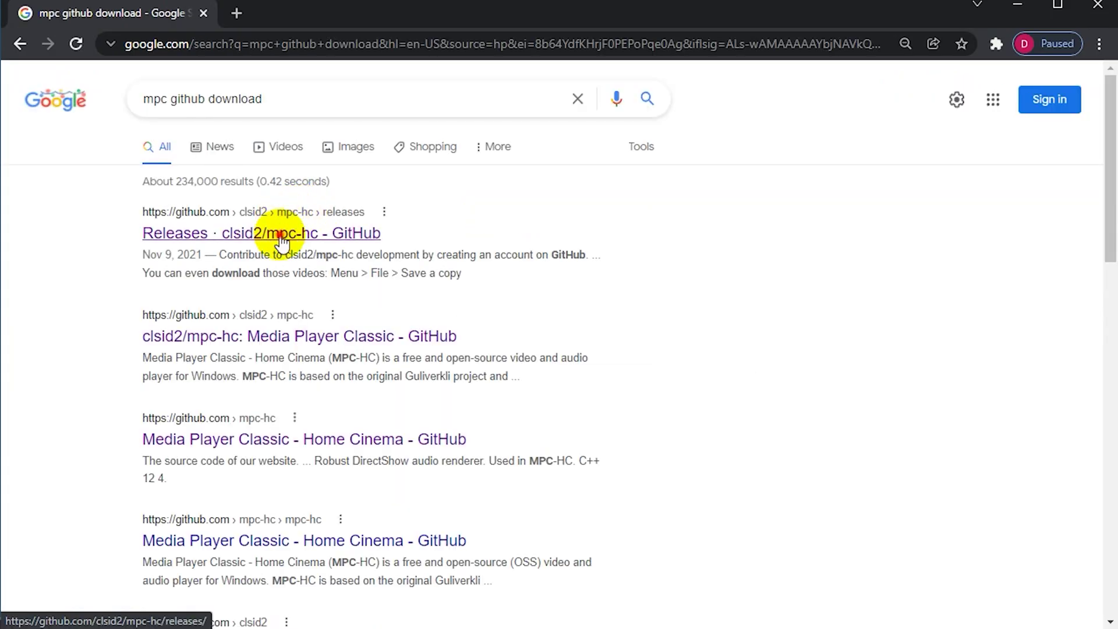
click(281, 236)
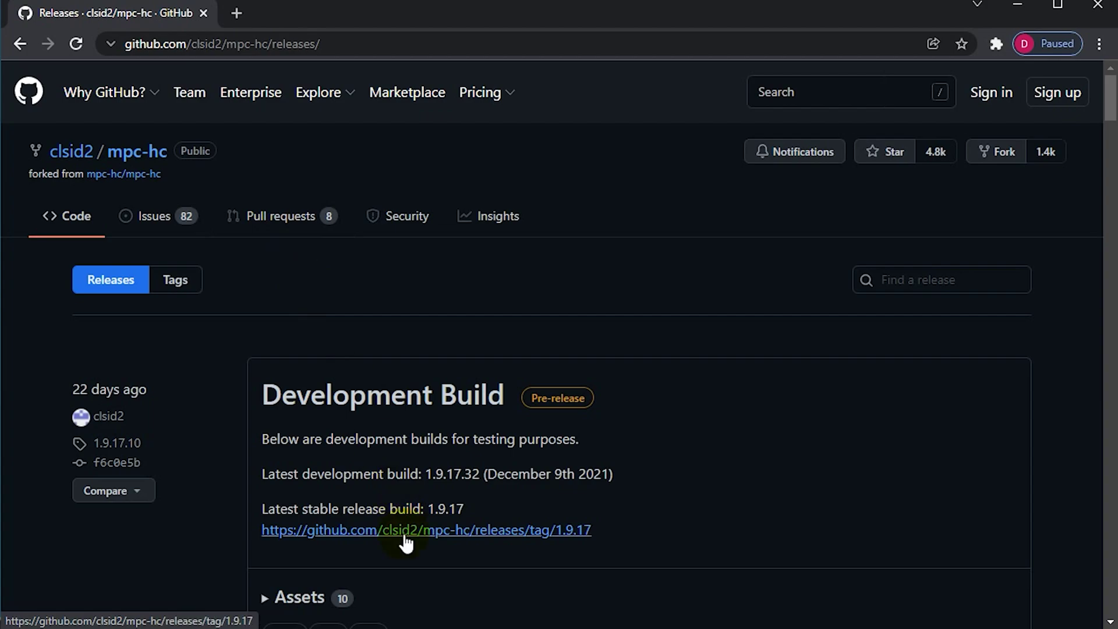
click(406, 530)
scroll(1102, 204, down, 20)
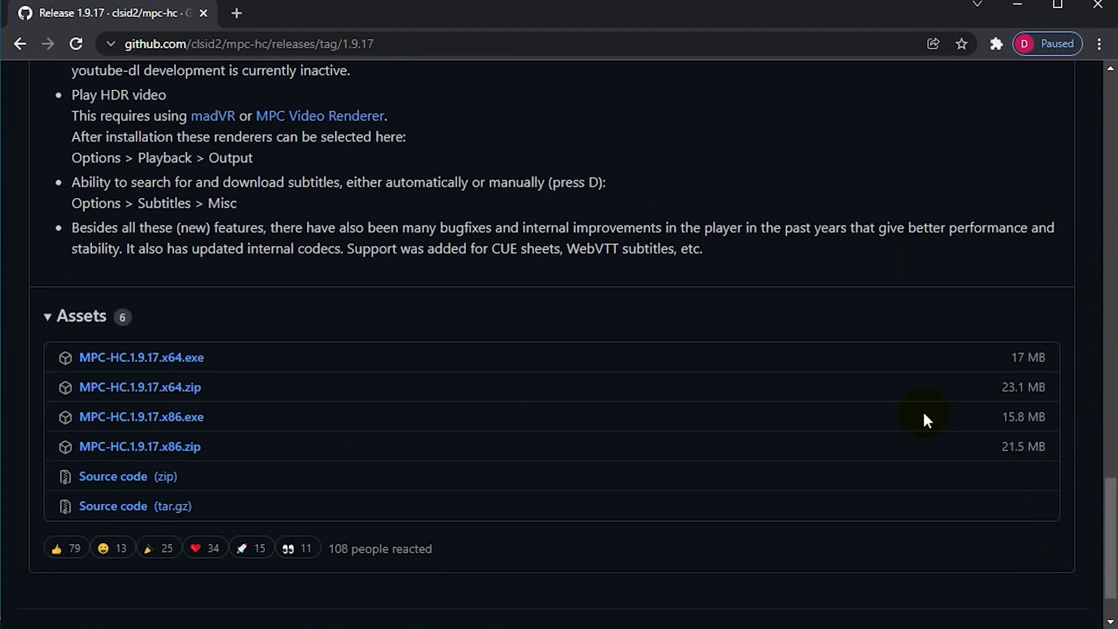
click(172, 361)
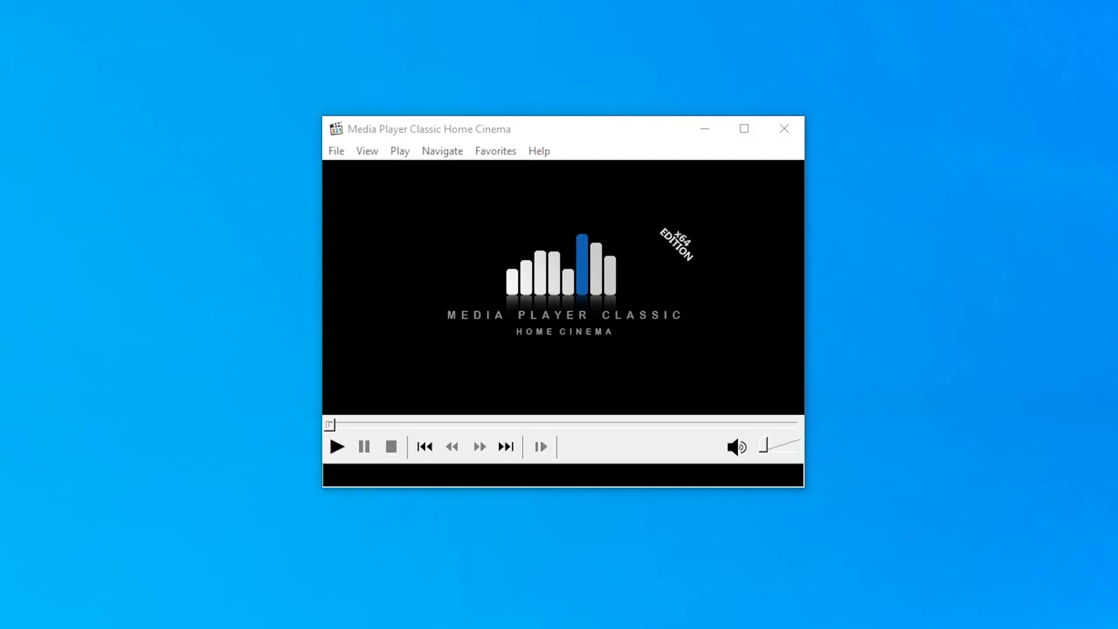
Open MPC-HC's key assignment options and scroll down to Next Subtitle Track.
click(373, 152)
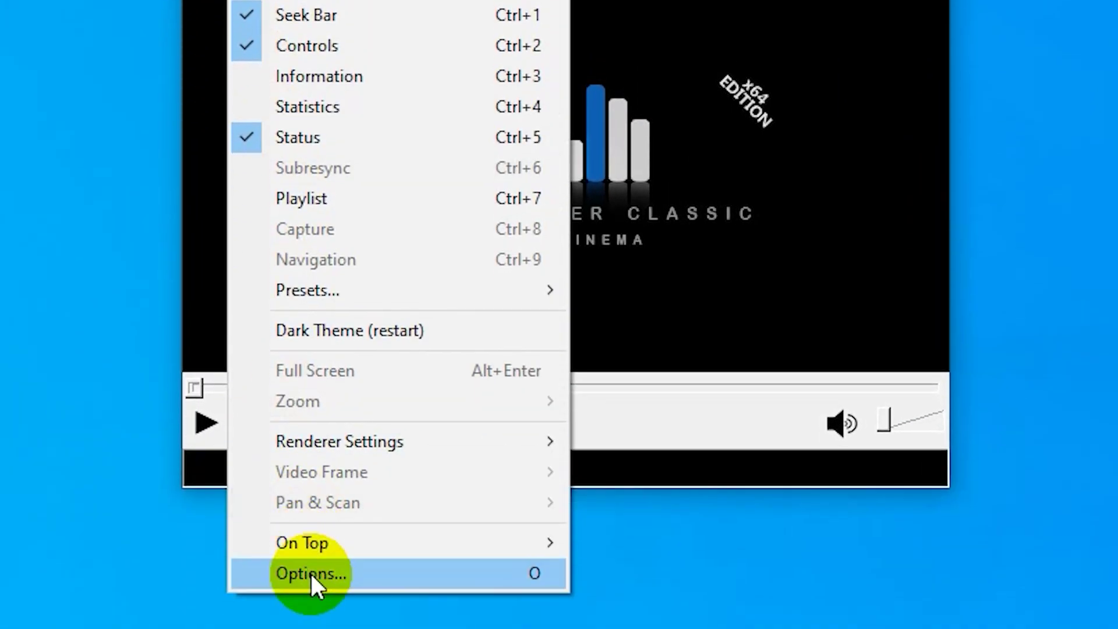
click(311, 574)
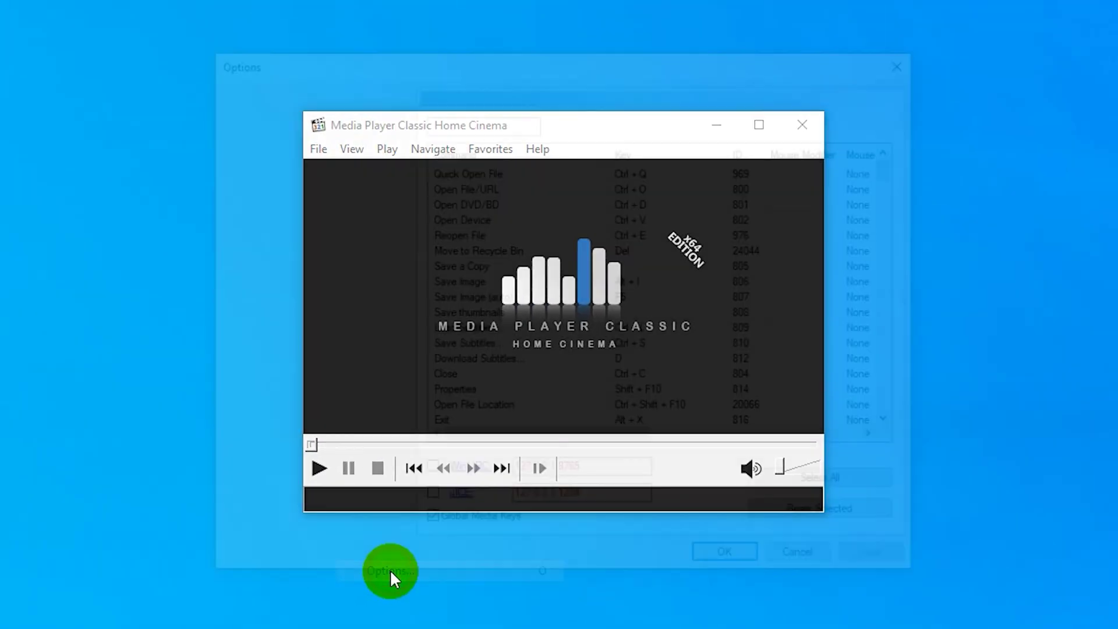
drag(949, 139, 949, 161)
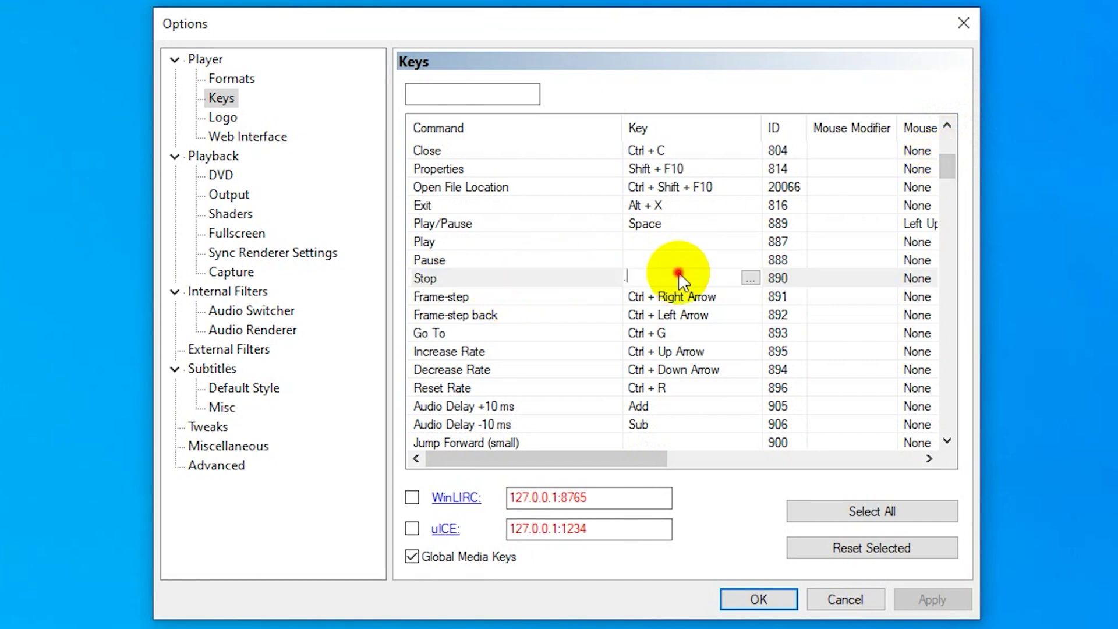
drag(949, 165, 947, 203)
drag(946, 215, 939, 365)
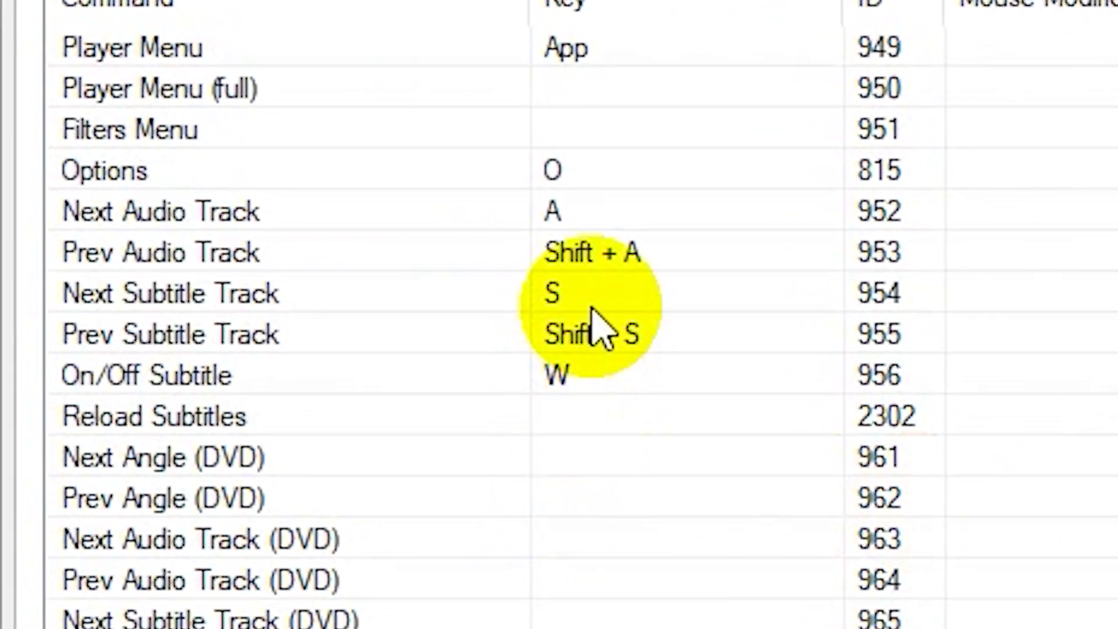
Clear the S shortcut from the Next Subtitle Track command.
click(523, 283)
click(747, 282)
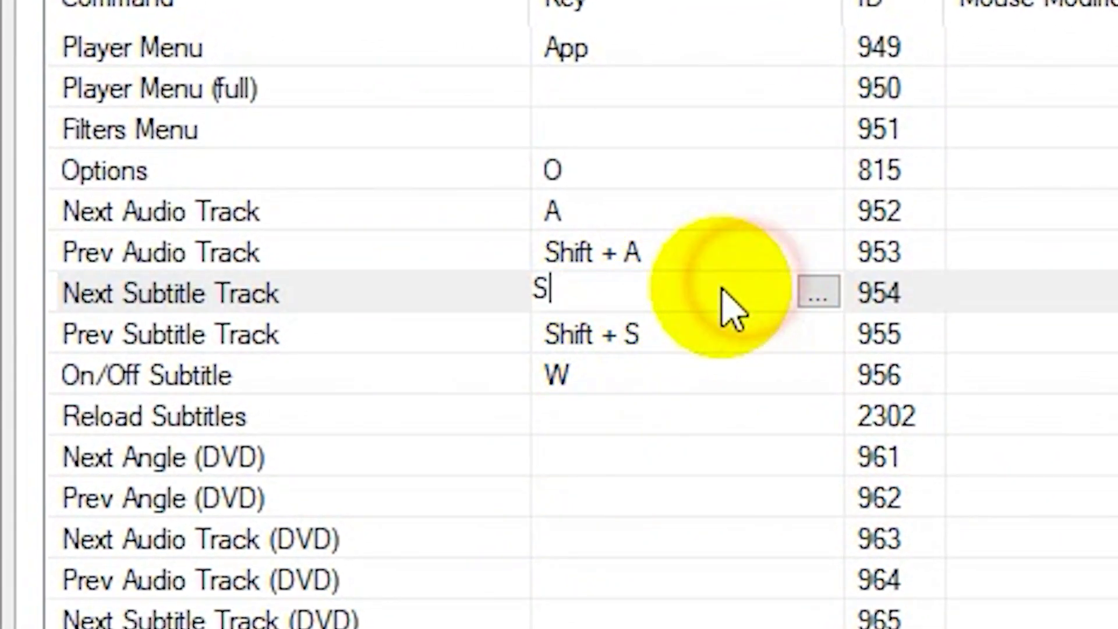
click(818, 292)
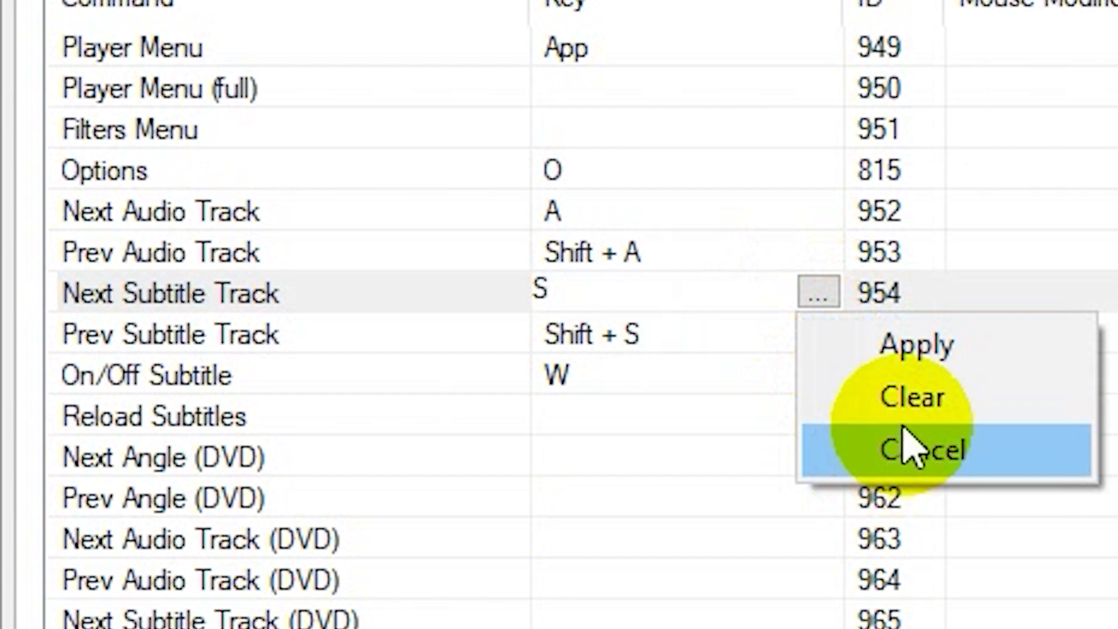
click(914, 399)
Select the Stop command to assign it the S key.
scroll(665, 356, up, 8)
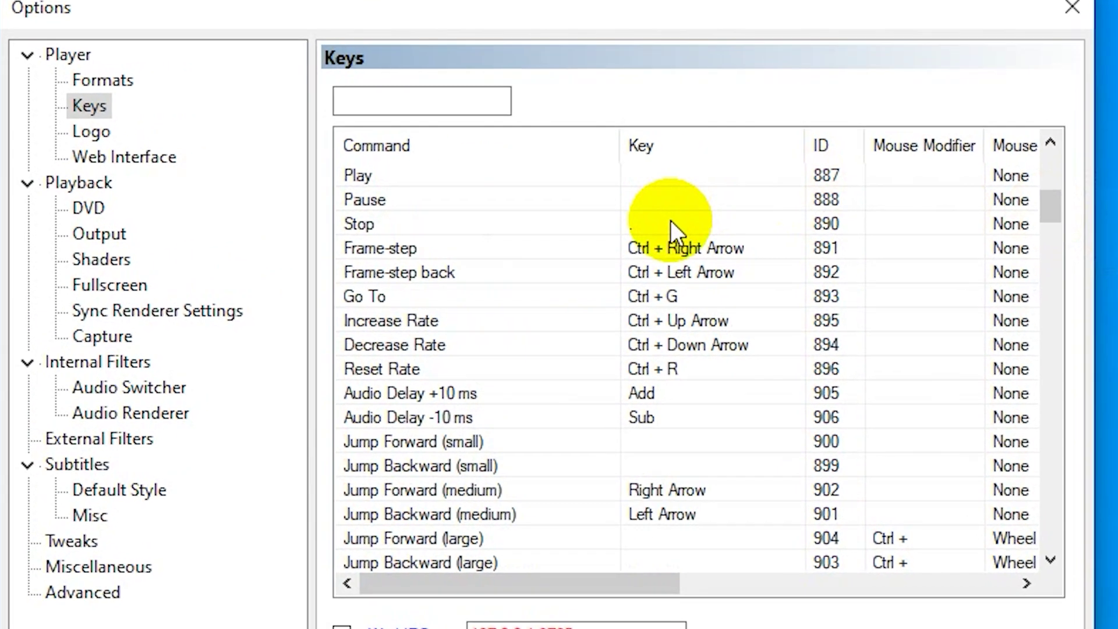
click(654, 188)
click(698, 311)
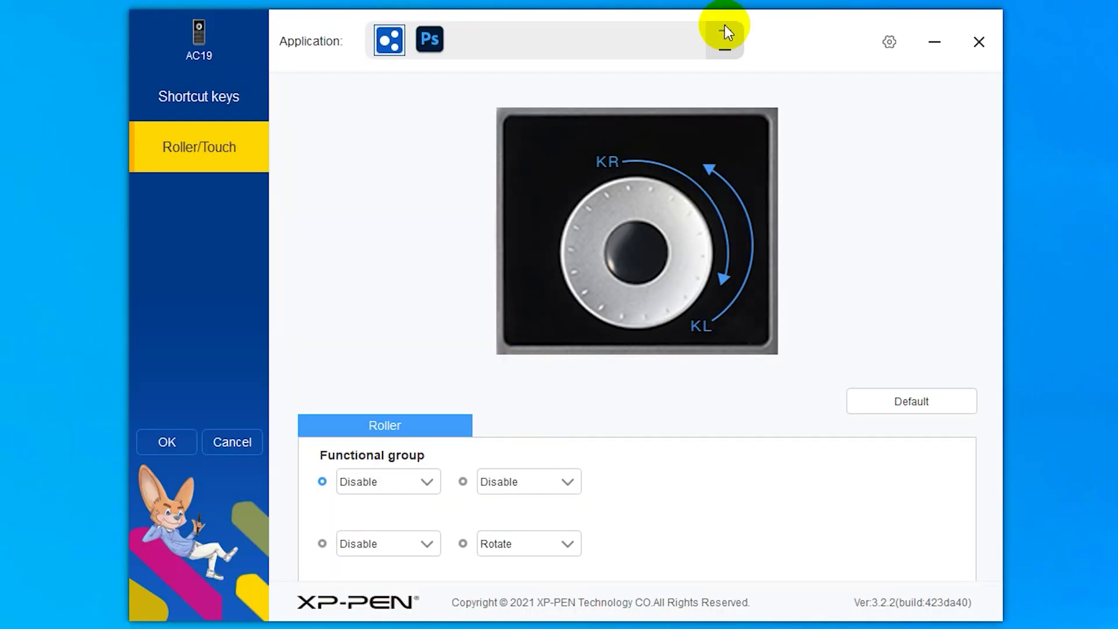
Add mpc-hc64.exe from C:\Program Files\MPC-HC as a new application profile.
click(725, 30)
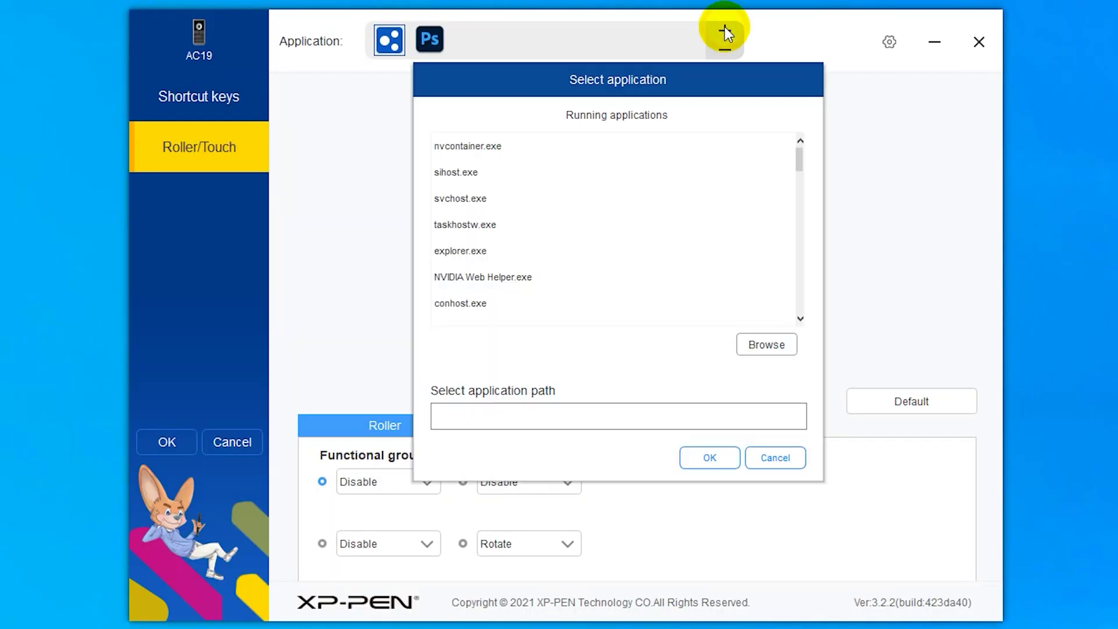
click(767, 344)
click(495, 310)
double_click(619, 316)
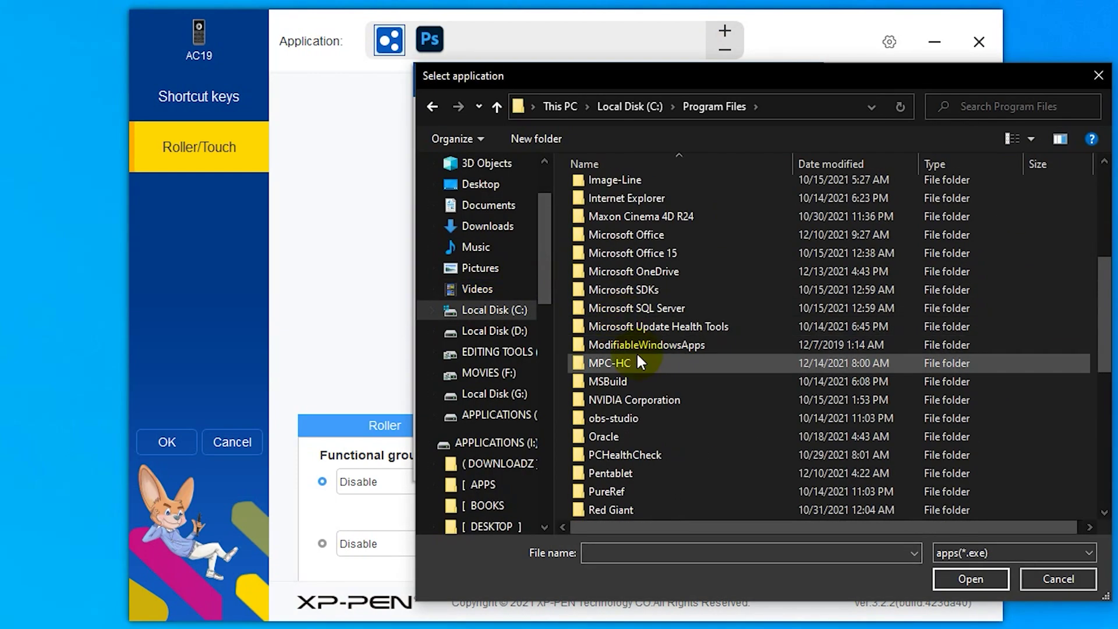
double_click(637, 360)
double_click(611, 281)
key(Return)
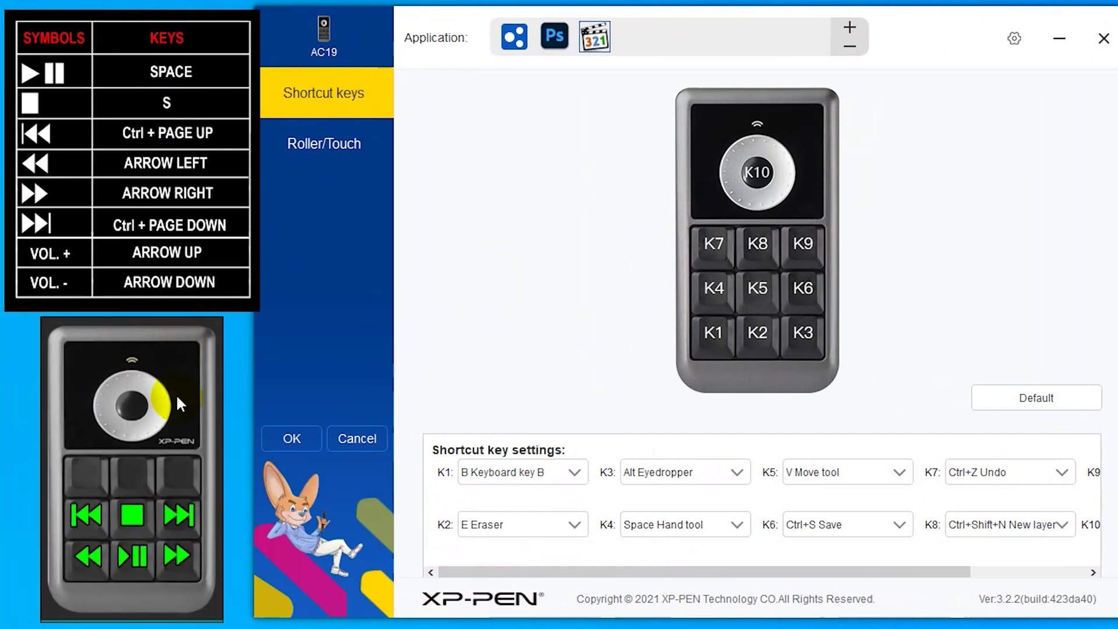
Give K1 a custom shortcut named Rewind.
click(529, 475)
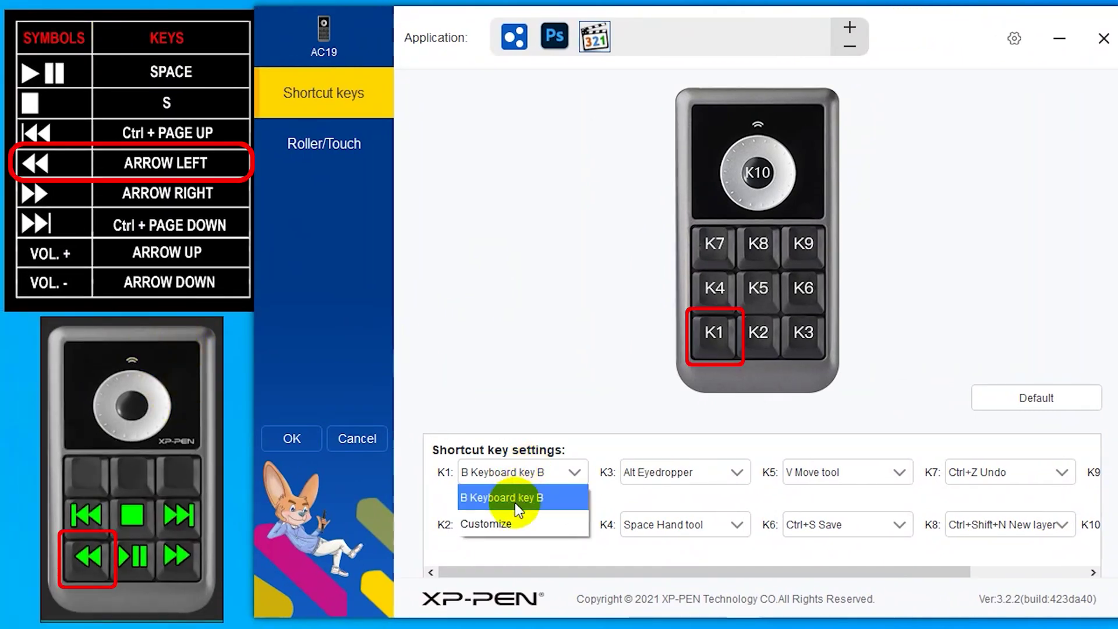
click(498, 525)
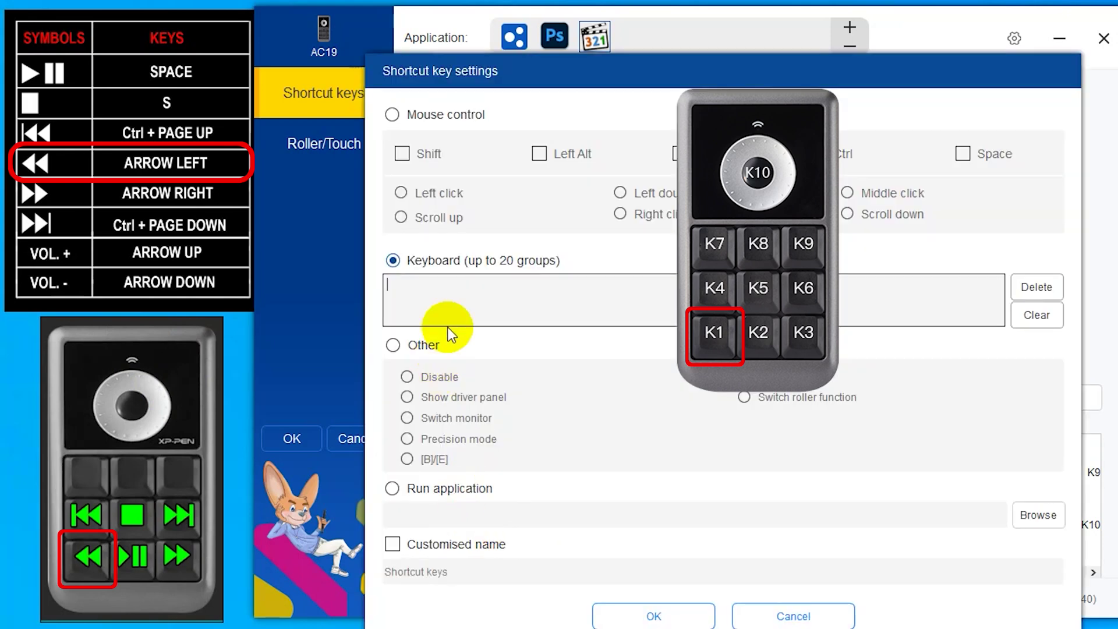
click(393, 547)
drag(414, 568, 371, 567)
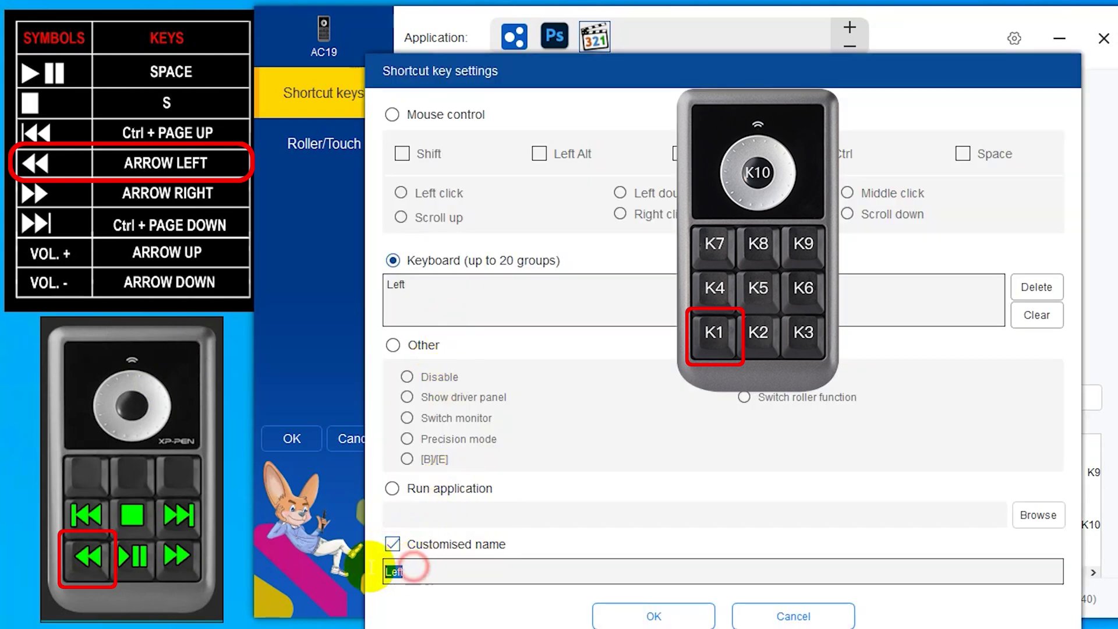
text(Rewind)
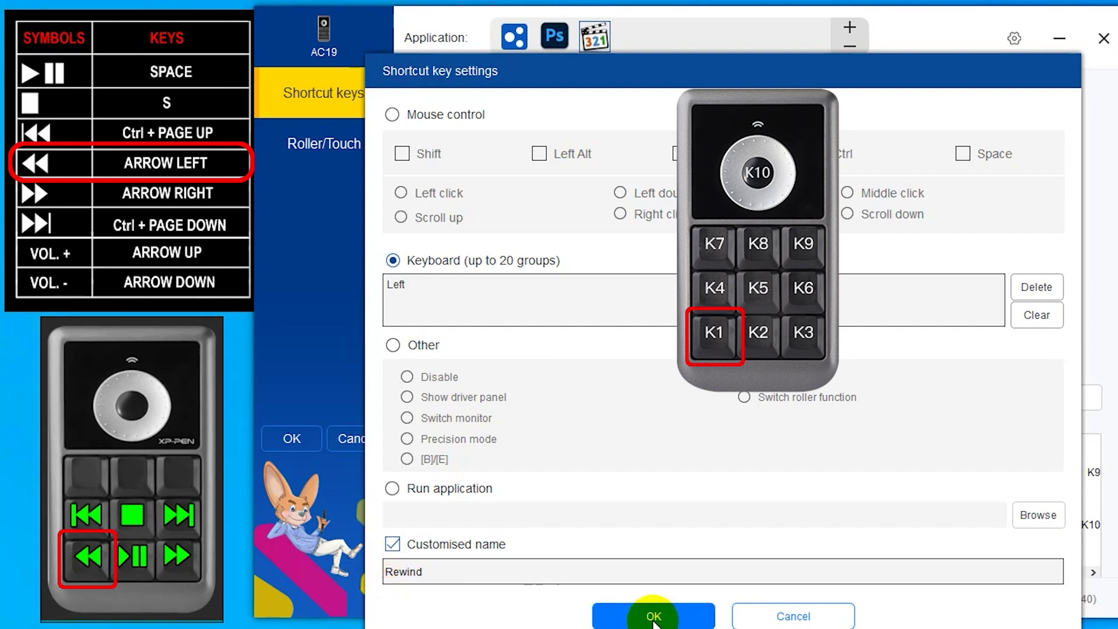
drag(693, 73, 696, 34)
click(660, 573)
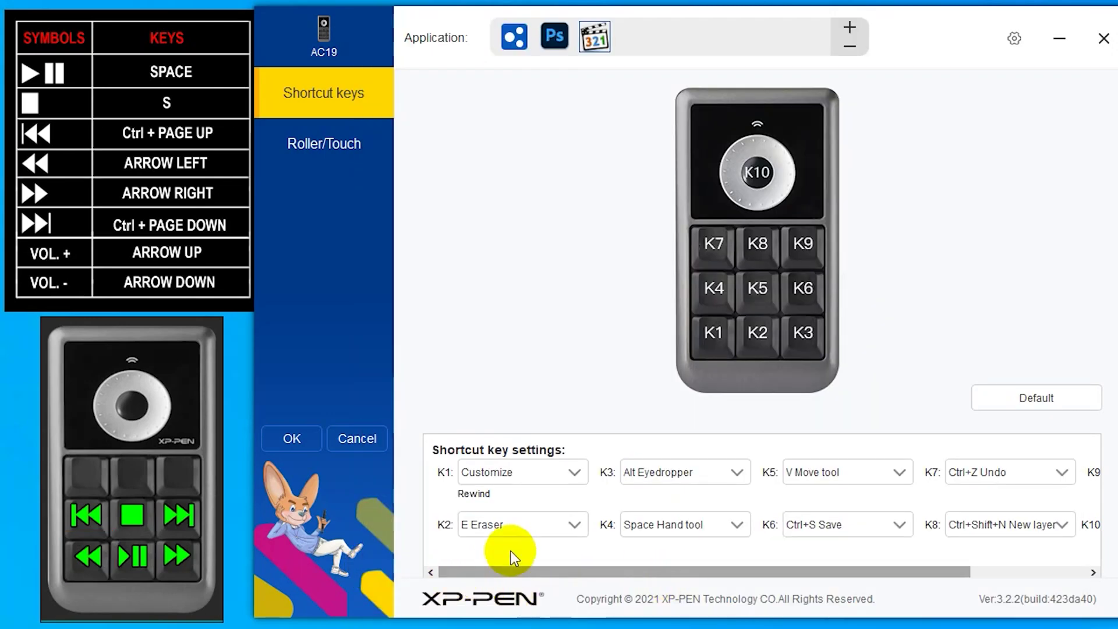
Give K2 a custom Space shortcut named Play/Pause.
click(512, 526)
click(512, 576)
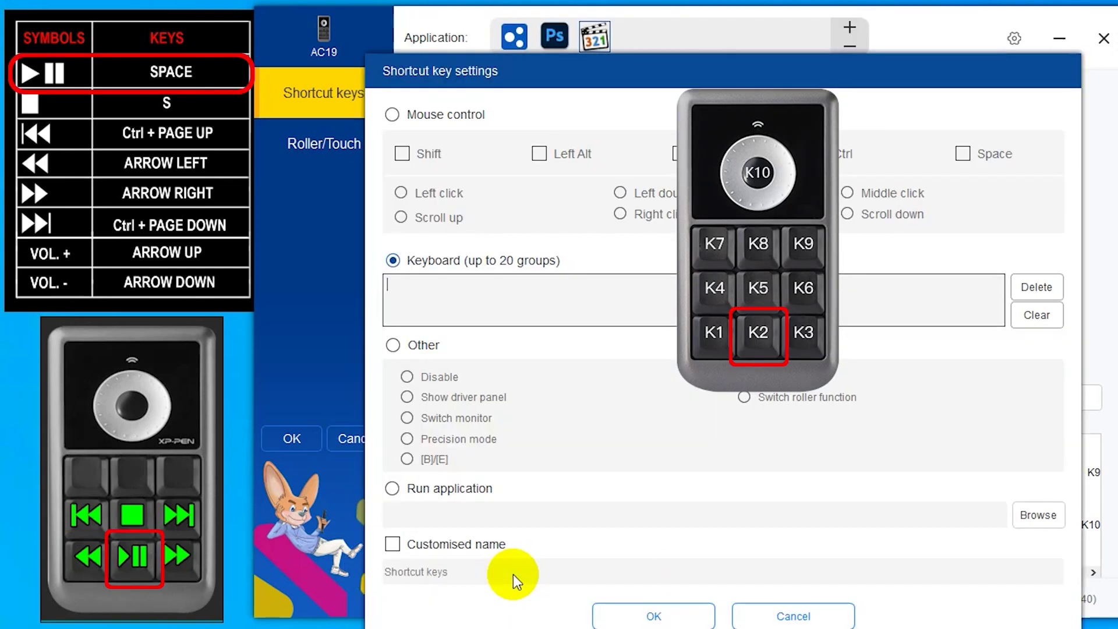
click(394, 545)
drag(417, 572, 343, 578)
text(Play/Pause)
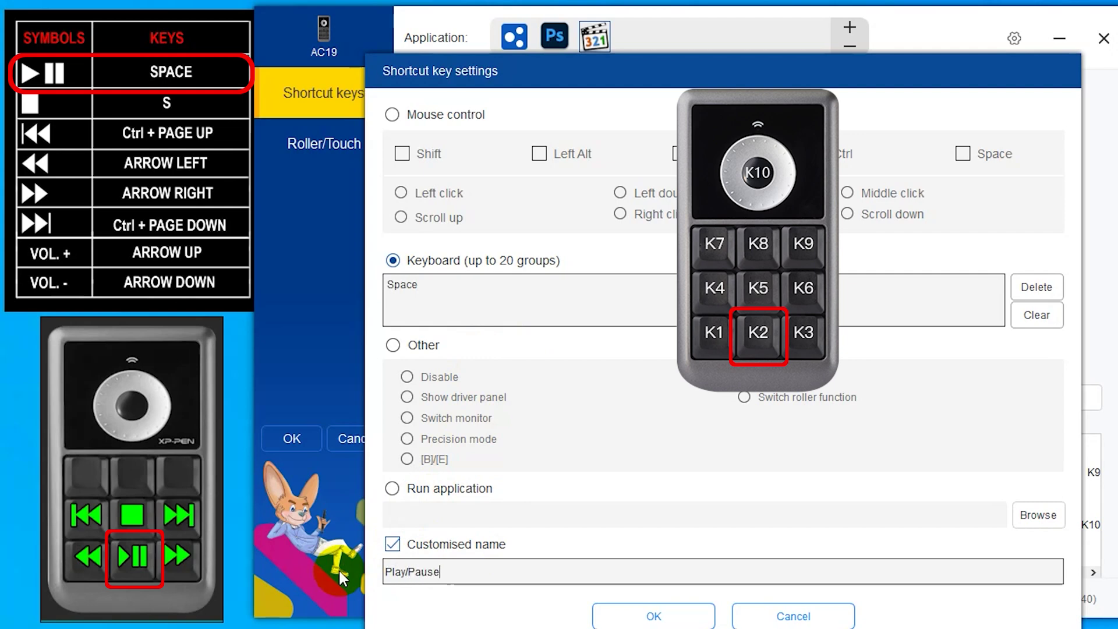
click(664, 617)
Give K3 a custom right-arrow shortcut named FastForward.
click(675, 489)
click(675, 526)
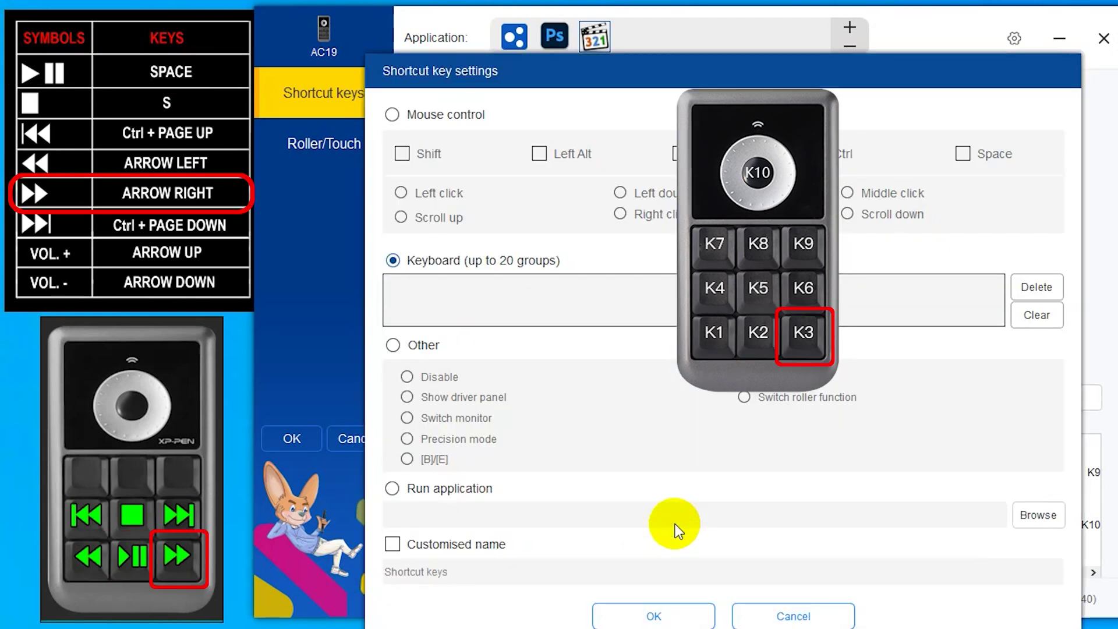
click(393, 544)
drag(427, 574, 377, 571)
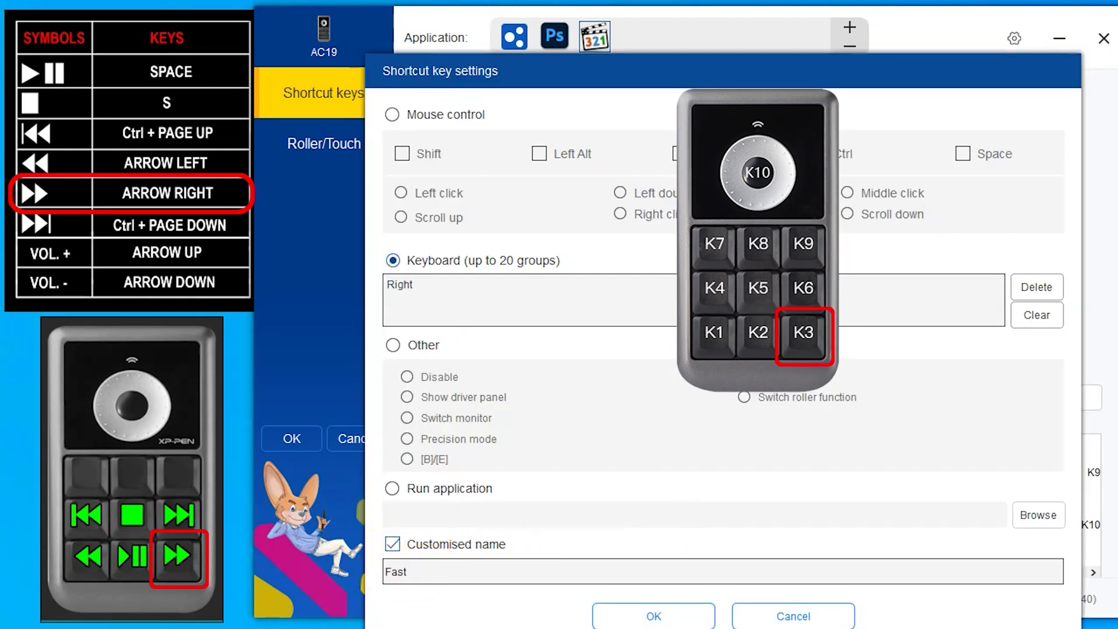
click(658, 616)
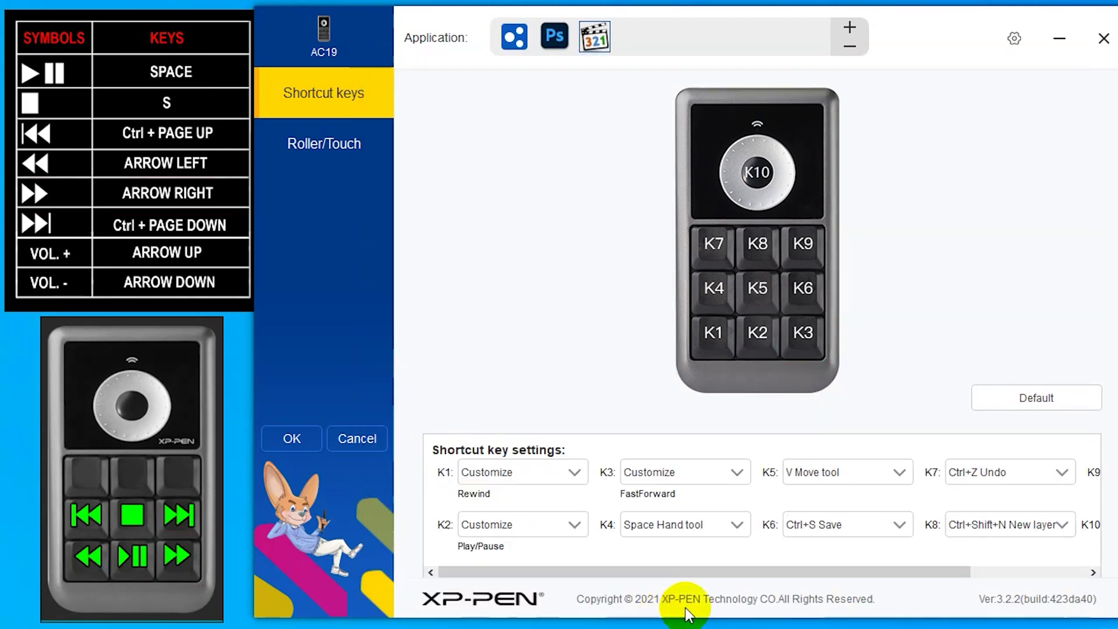
Assign K4 a custom Ctrl+PgUp shortcut named Previous.
click(675, 526)
click(662, 578)
click(402, 318)
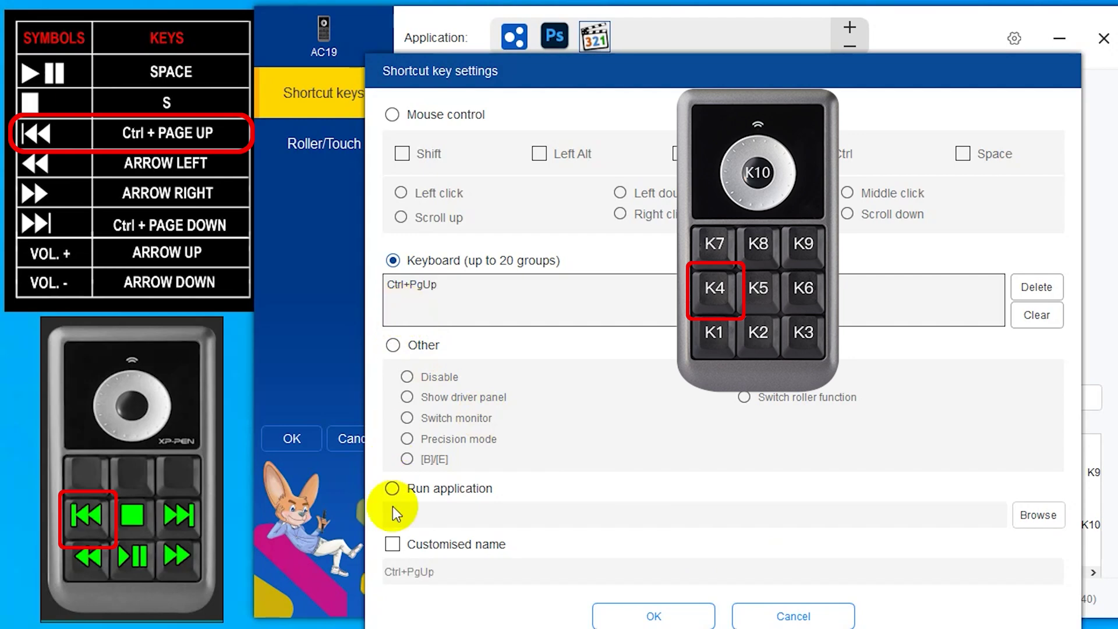
click(393, 544)
drag(435, 572, 378, 580)
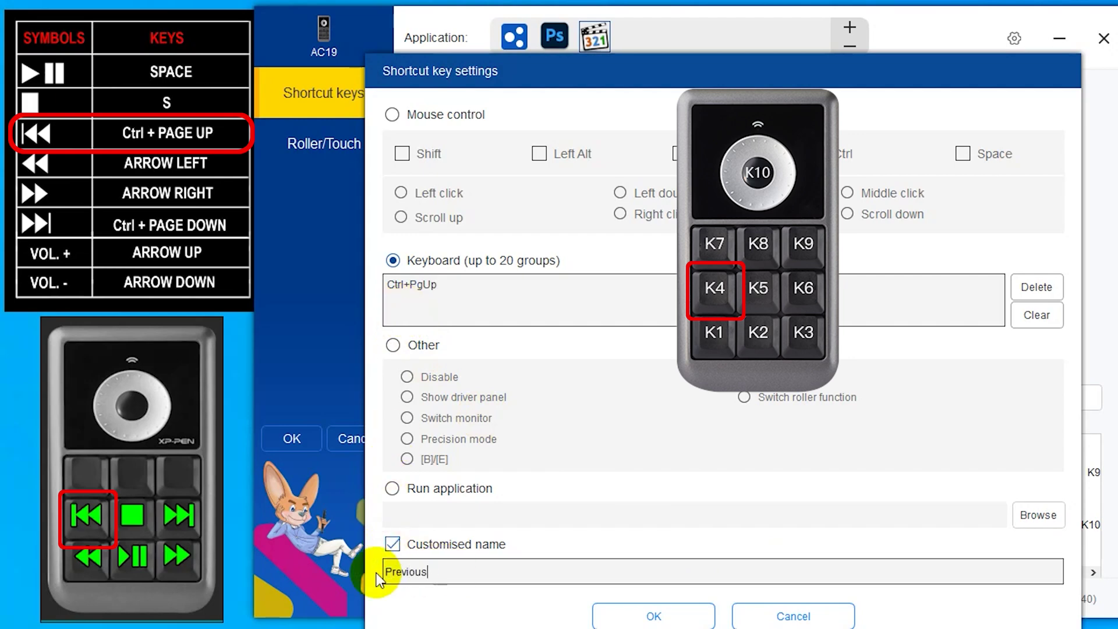
text(Previous)
click(606, 615)
Assign K5 a custom S shortcut named Stop.
click(824, 467)
click(816, 518)
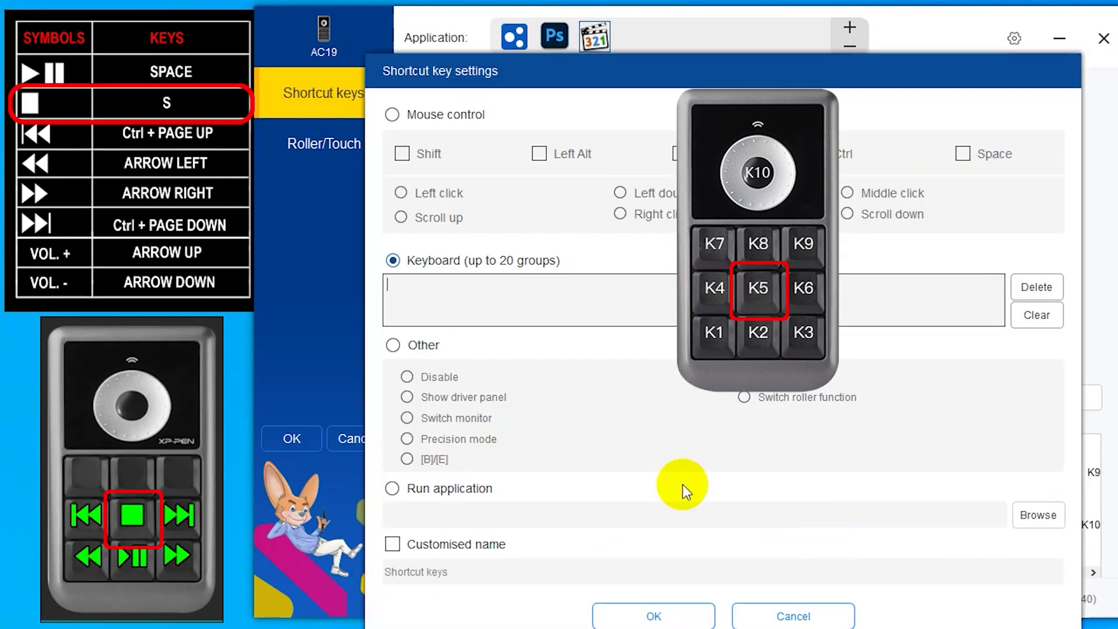
click(392, 544)
click(408, 570)
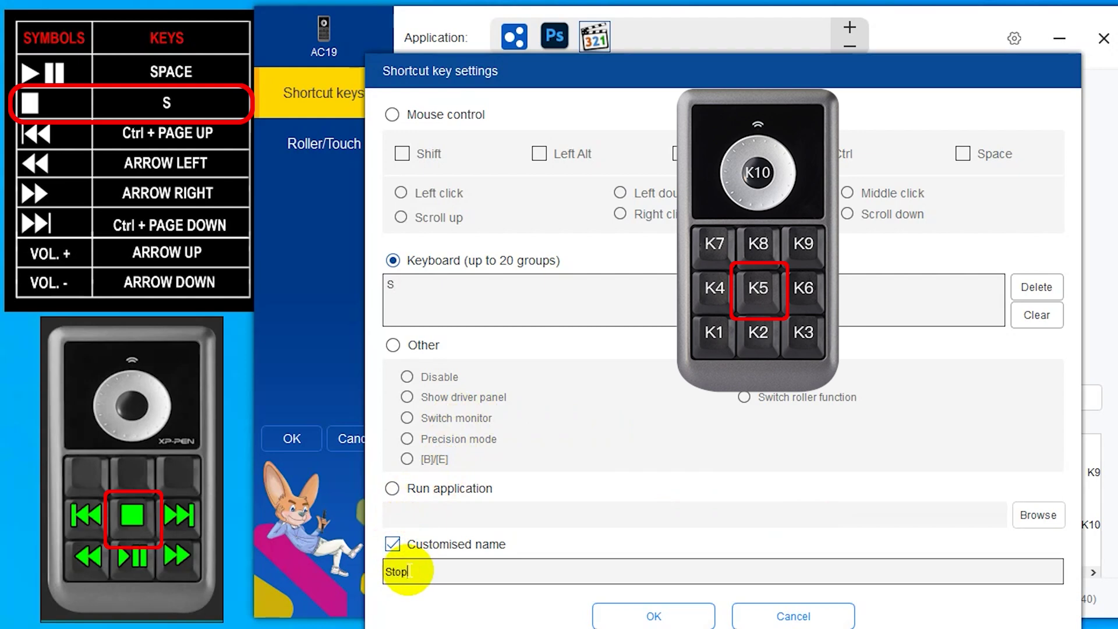
text(top)
click(656, 615)
Assign K6 a custom Ctrl+PgDown shortcut named Next.
click(824, 524)
click(821, 578)
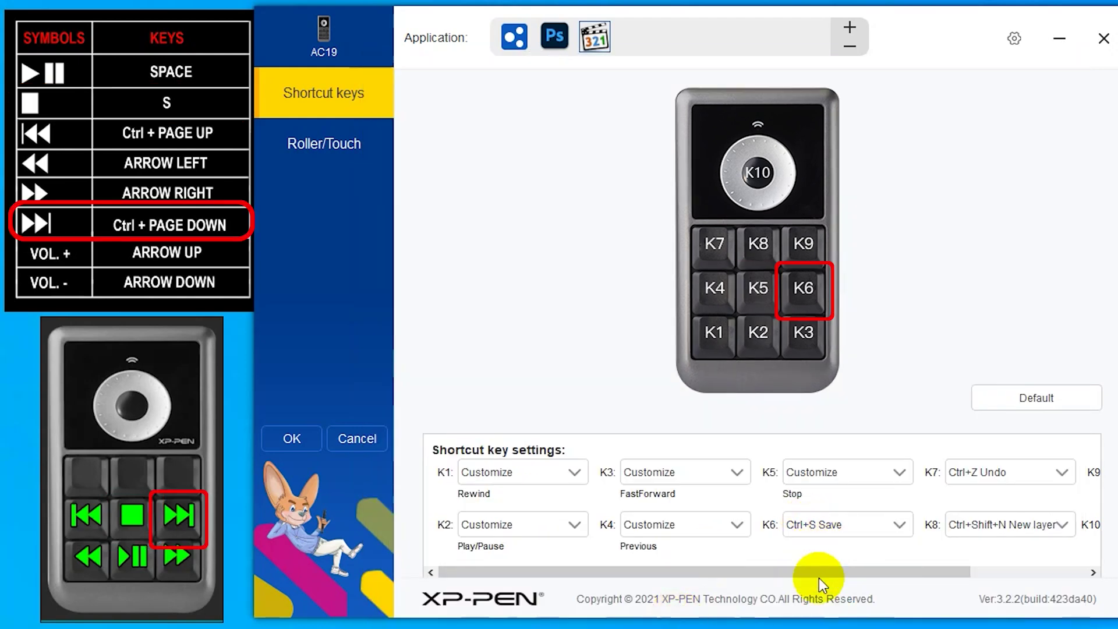
click(392, 544)
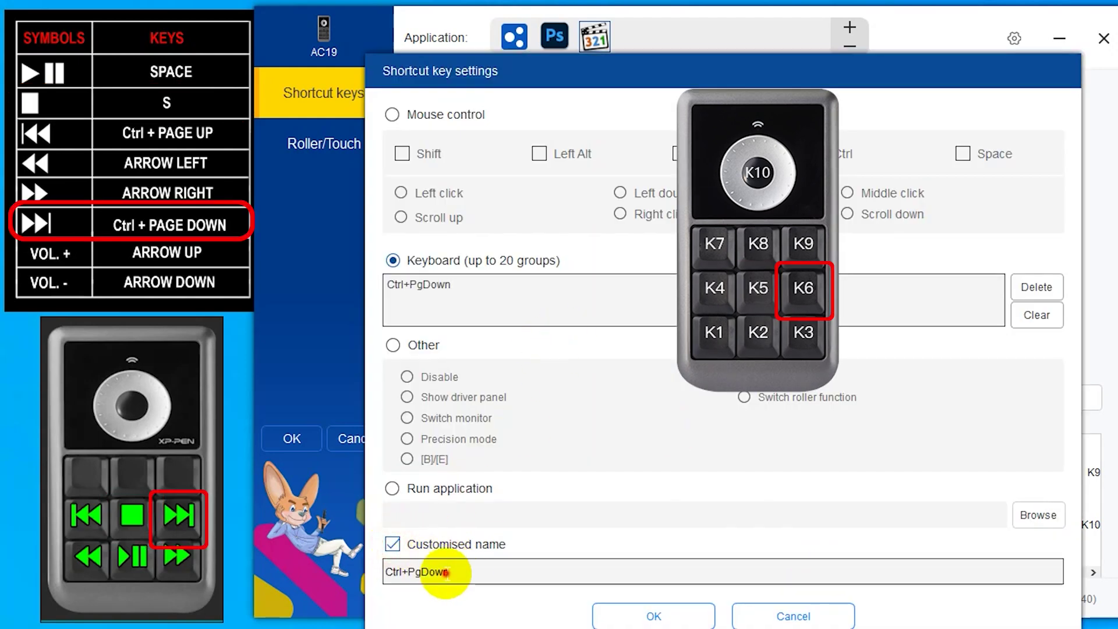
text(Next)
click(705, 615)
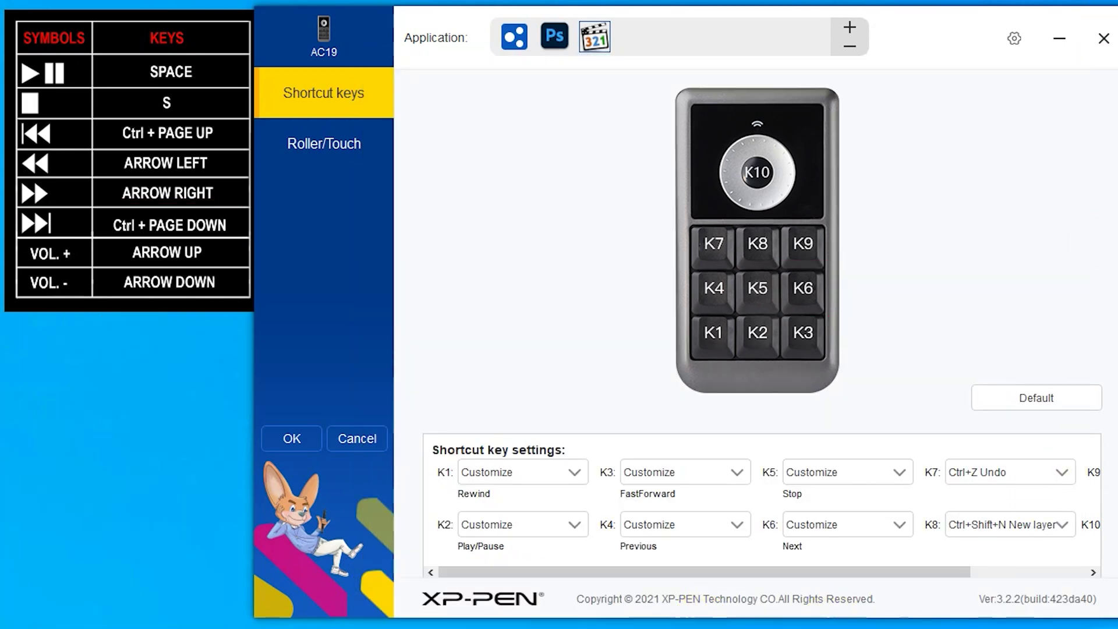
Disable the Scroll, Rotate and Brush size roller groups.
click(319, 146)
click(531, 540)
click(508, 584)
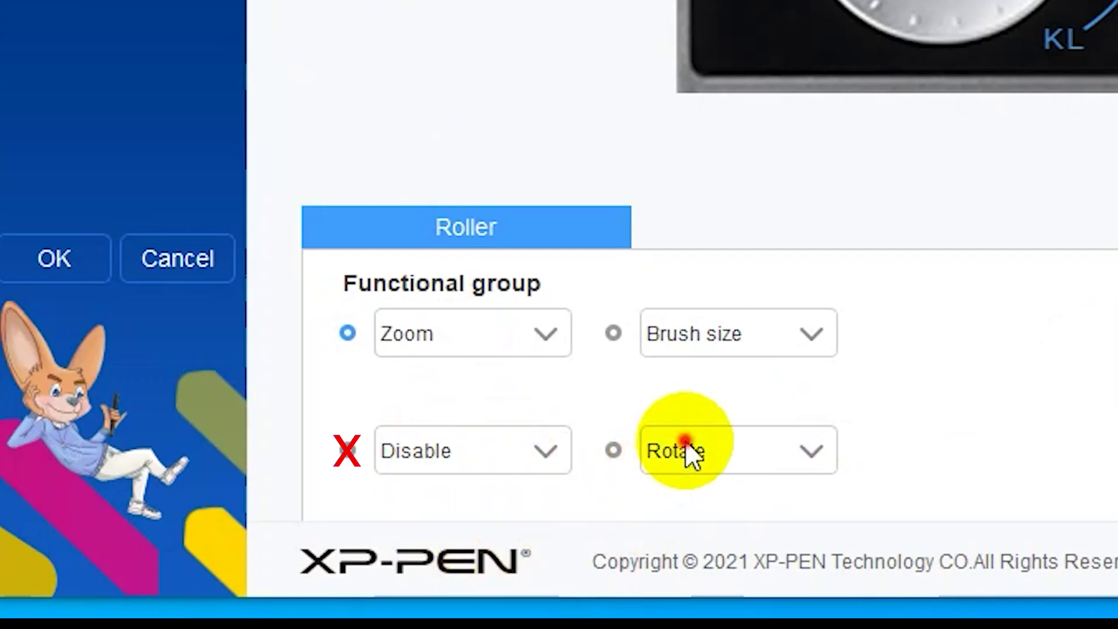
click(626, 540)
click(683, 560)
click(704, 439)
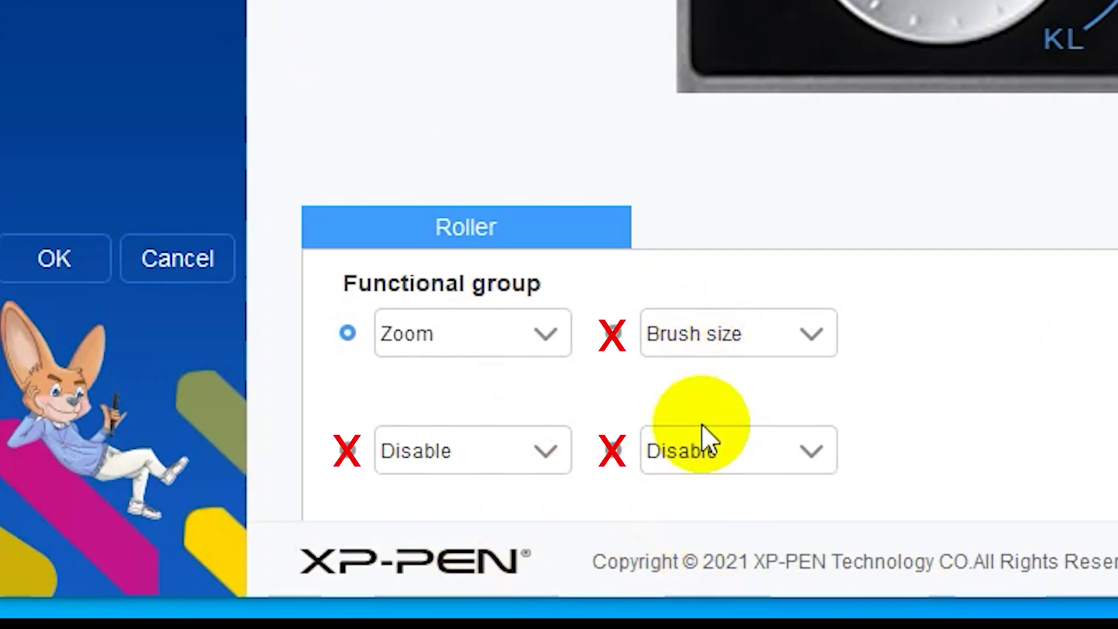
Customize the Zoom roller group to KL=Down, KR=Up, named Volume, and apply.
click(473, 343)
click(507, 554)
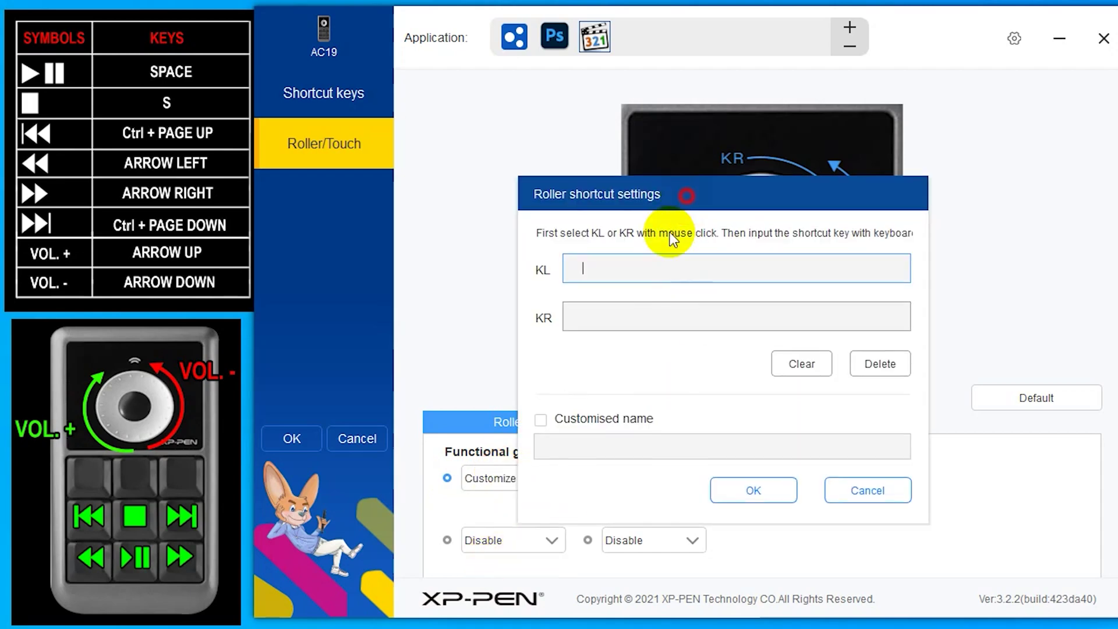
mouse_move(686, 192)
mouse_down()
mouse_move(584, 385)
mouse_move(730, 388)
mouse_move(735, 376)
mouse_up()
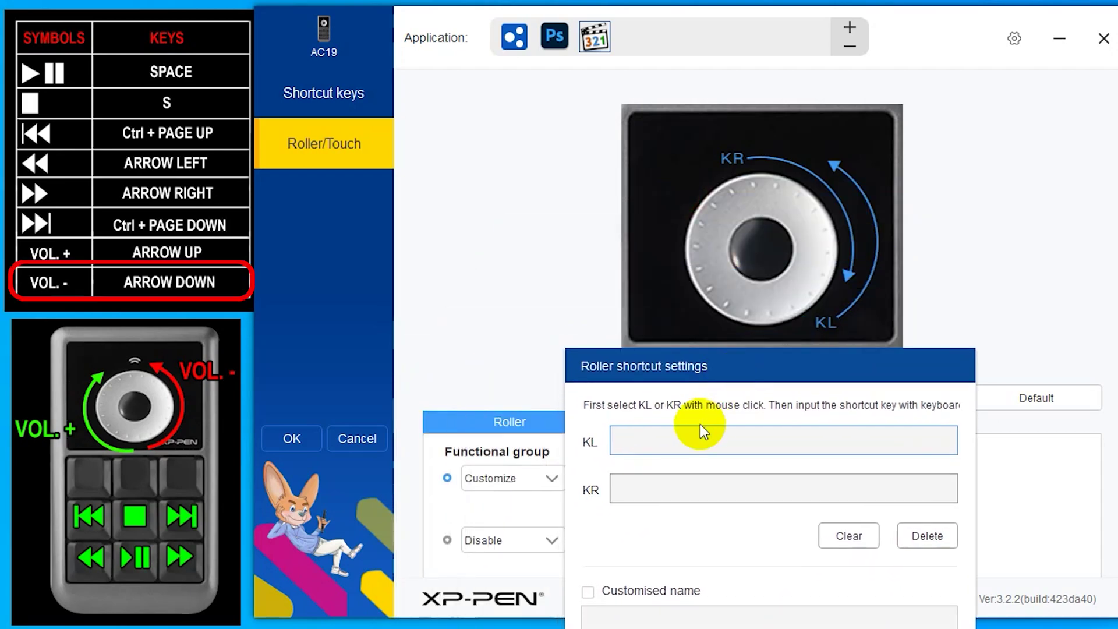
key(Down)
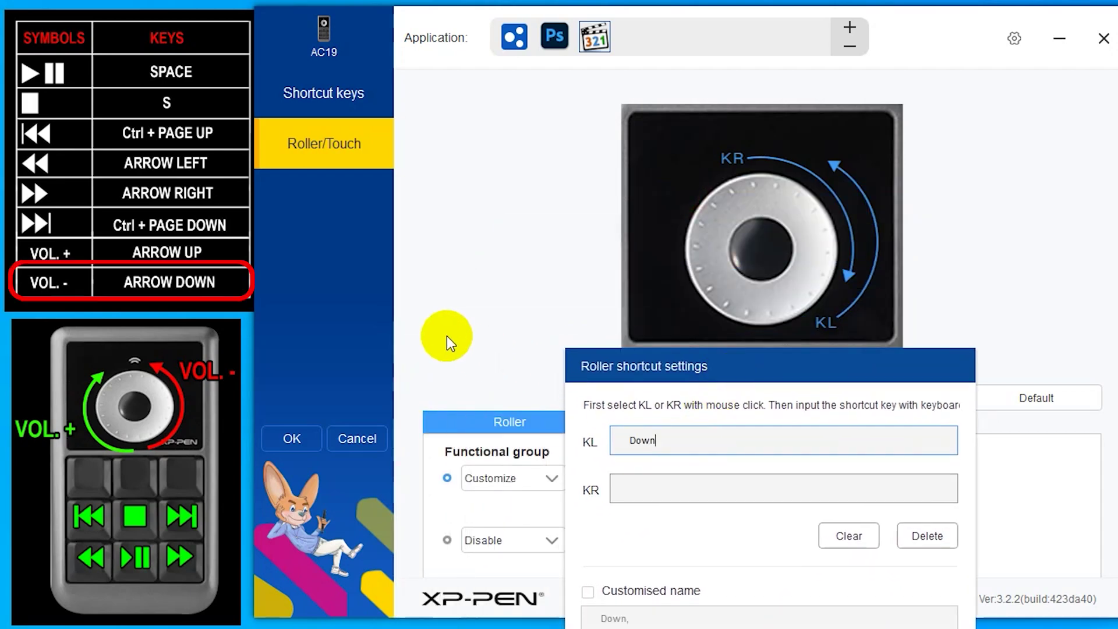
click(626, 491)
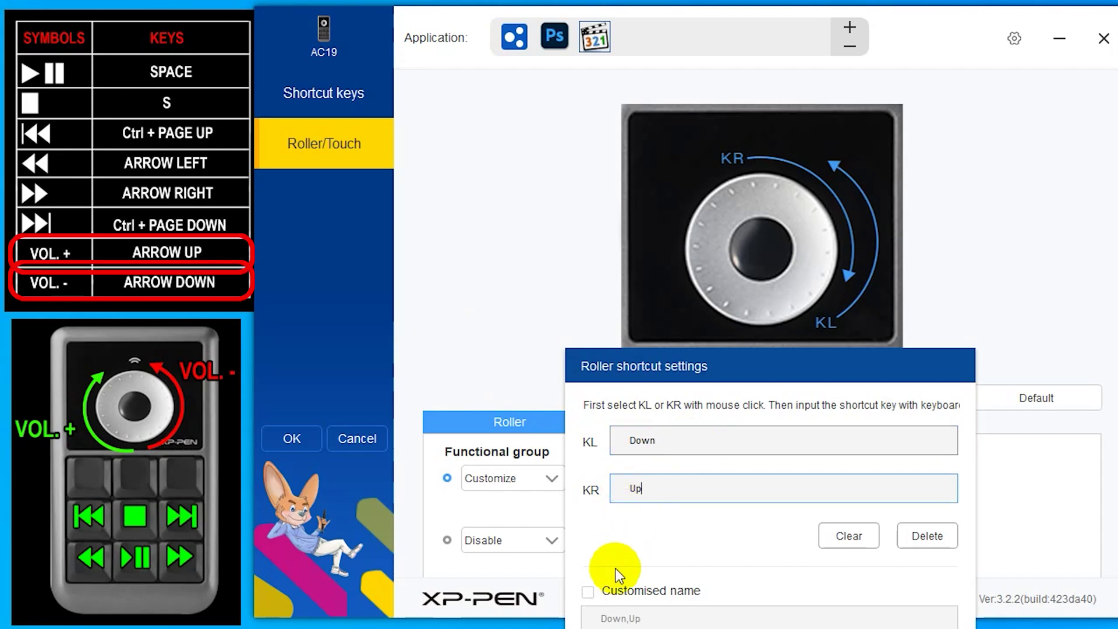
drag(744, 364, 463, 257)
triple_click(325, 512)
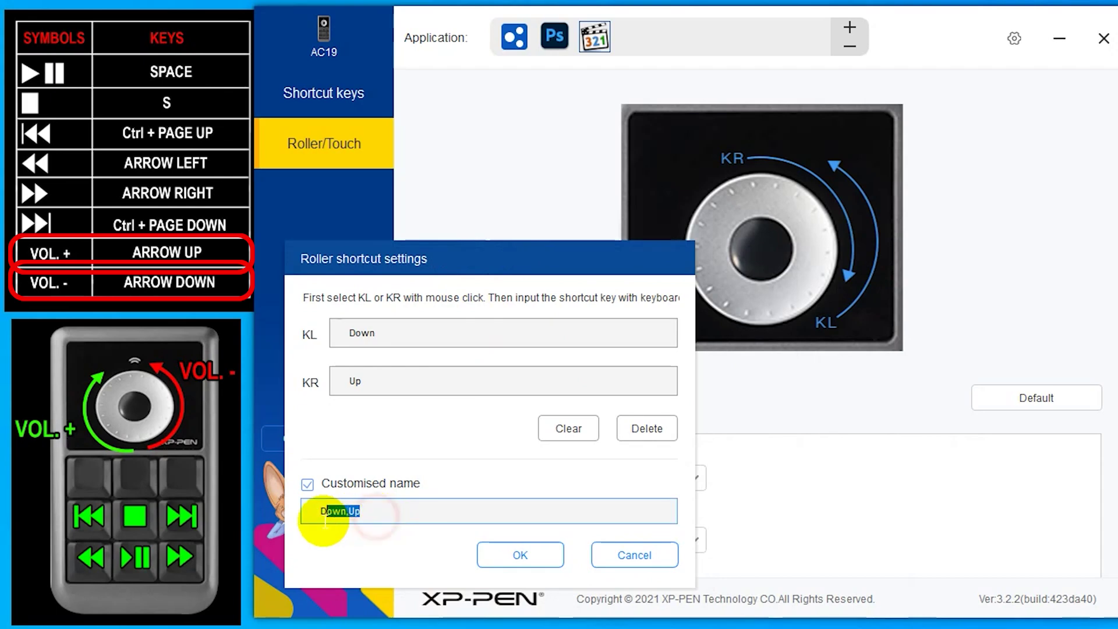
text(Volume)
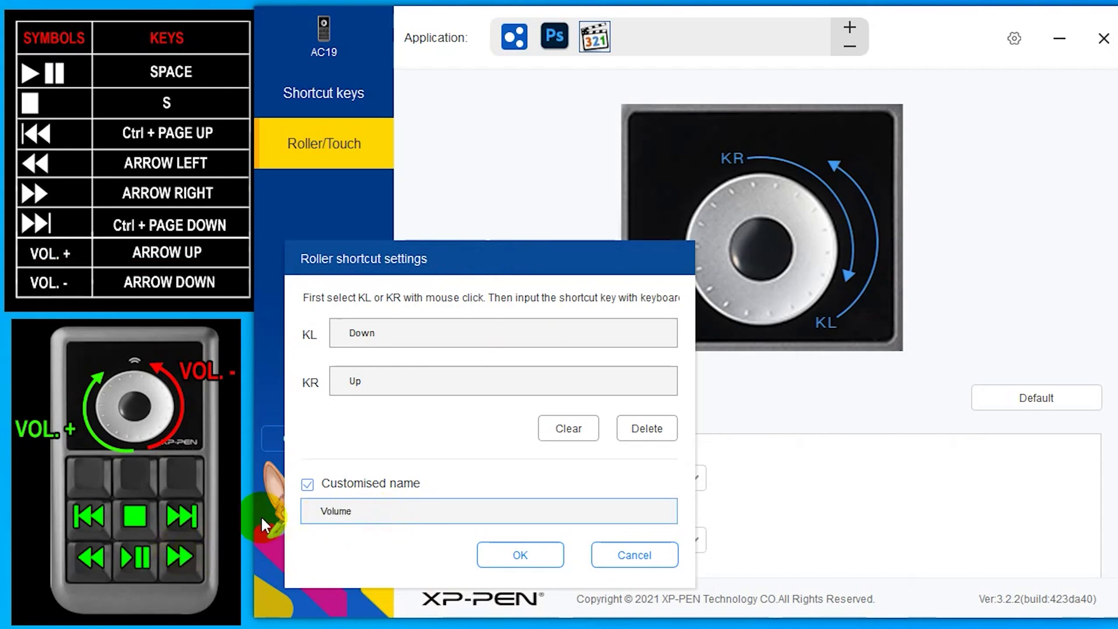
click(534, 557)
click(288, 438)
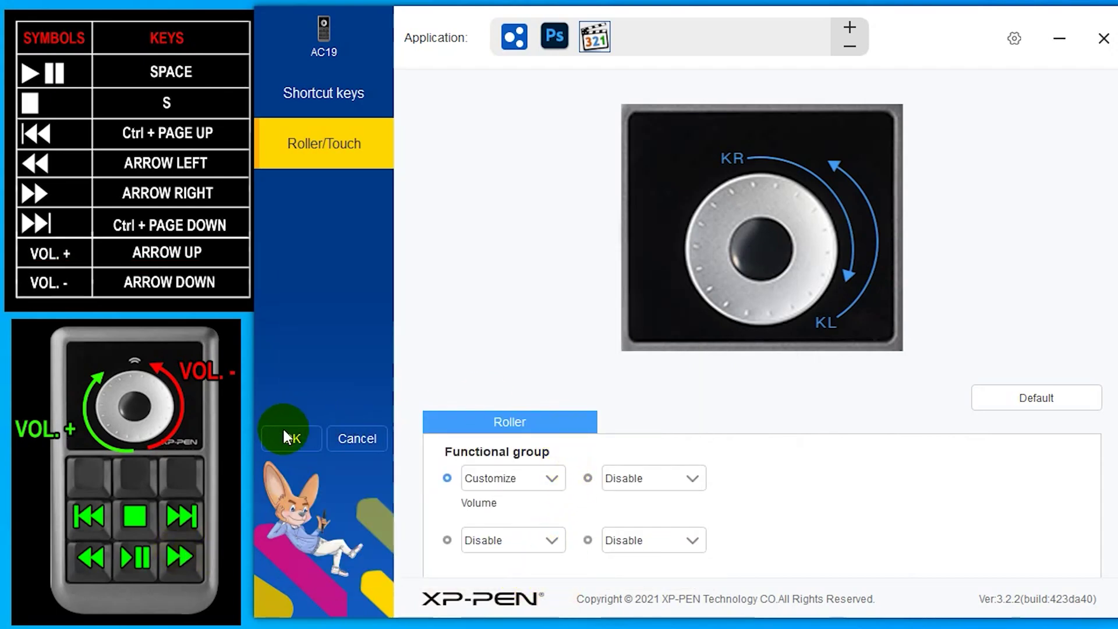
Export the configuration to Documents as config_MPC_ver2, then show the MPC-HC profile.
click(1015, 39)
click(894, 184)
click(318, 140)
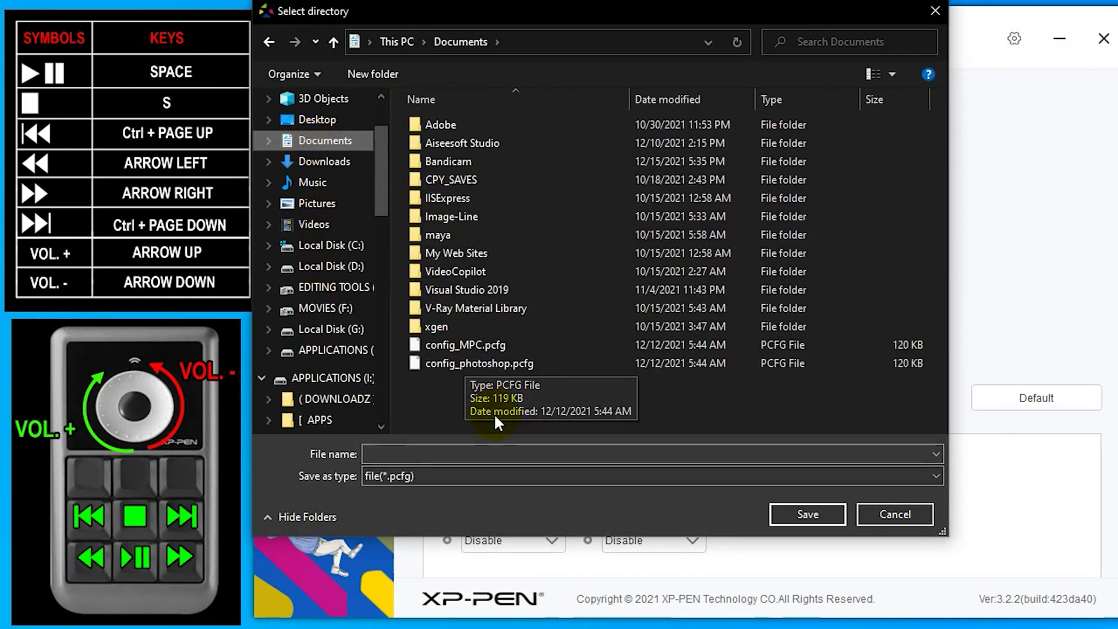
click(378, 454)
text(config_MP)
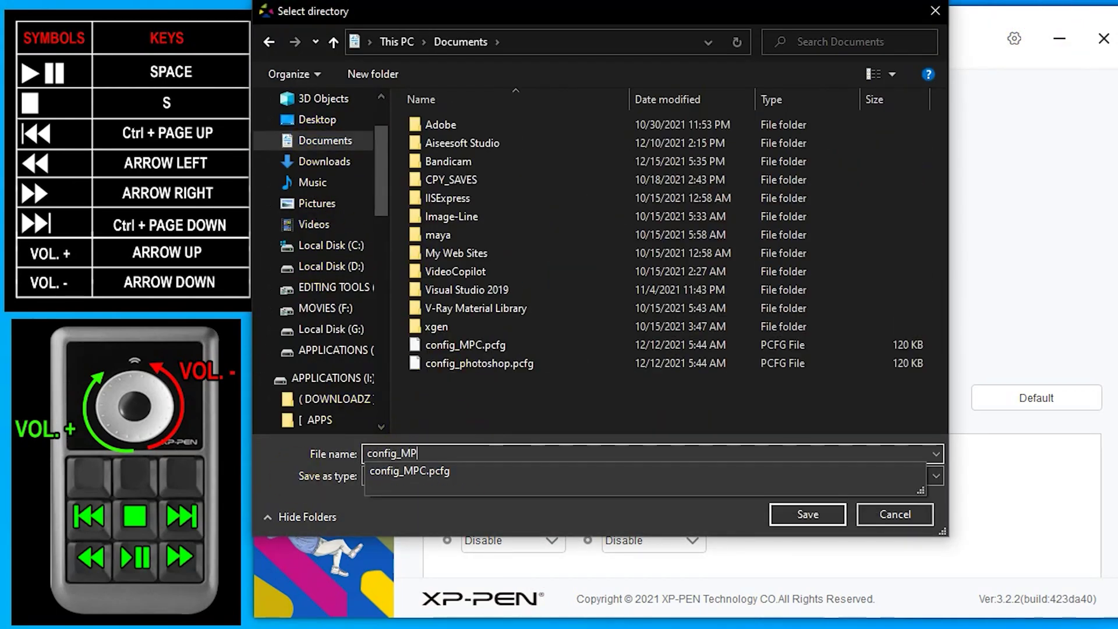
text(C_ver2)
click(795, 513)
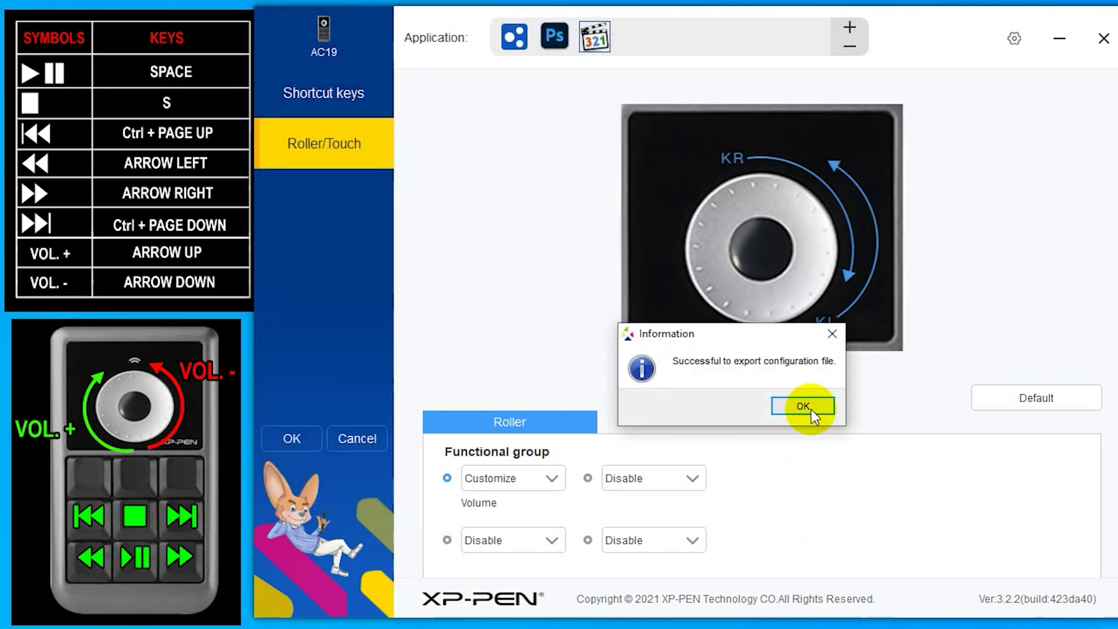
click(808, 409)
click(550, 47)
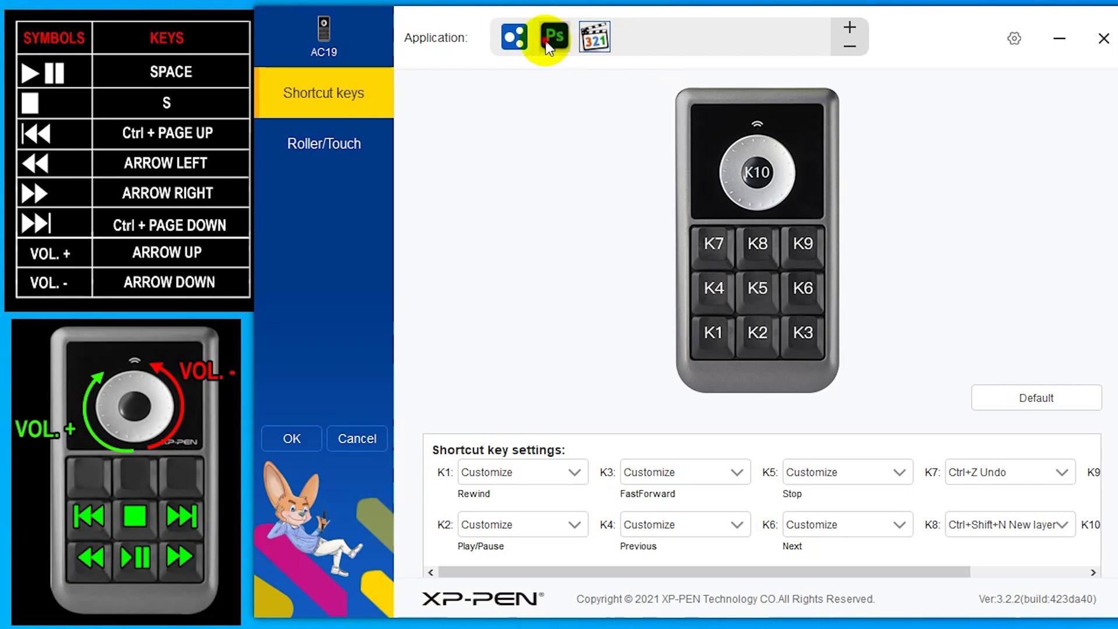
click(595, 41)
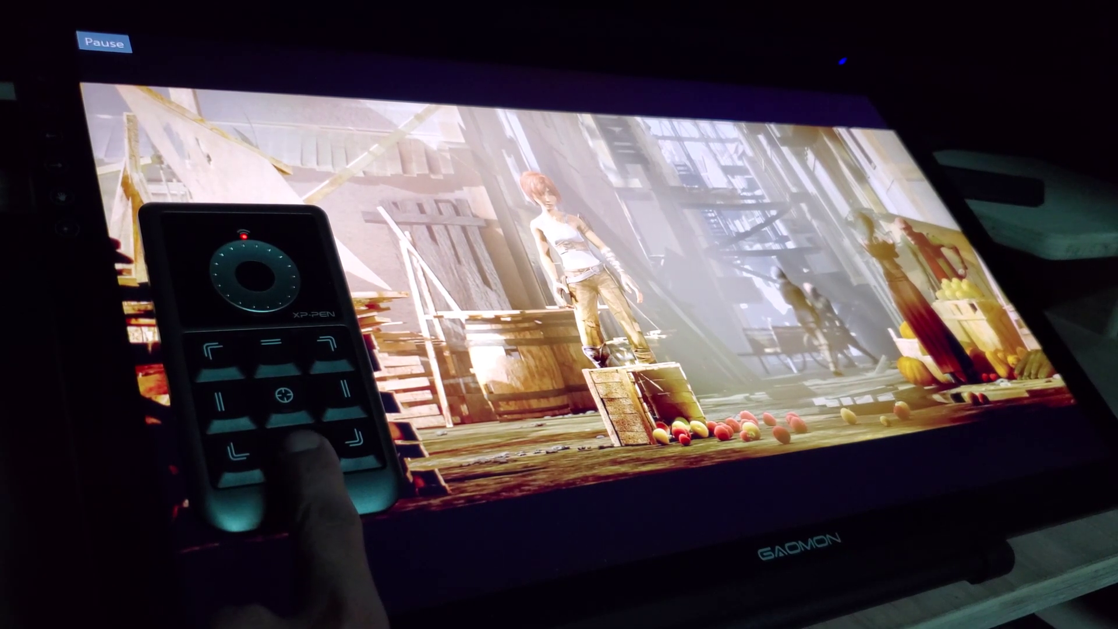
Test the Play/Pause, FastForward, Rewind and Stop keys on the playing MPC-HC video.
key(space)
key(Right)
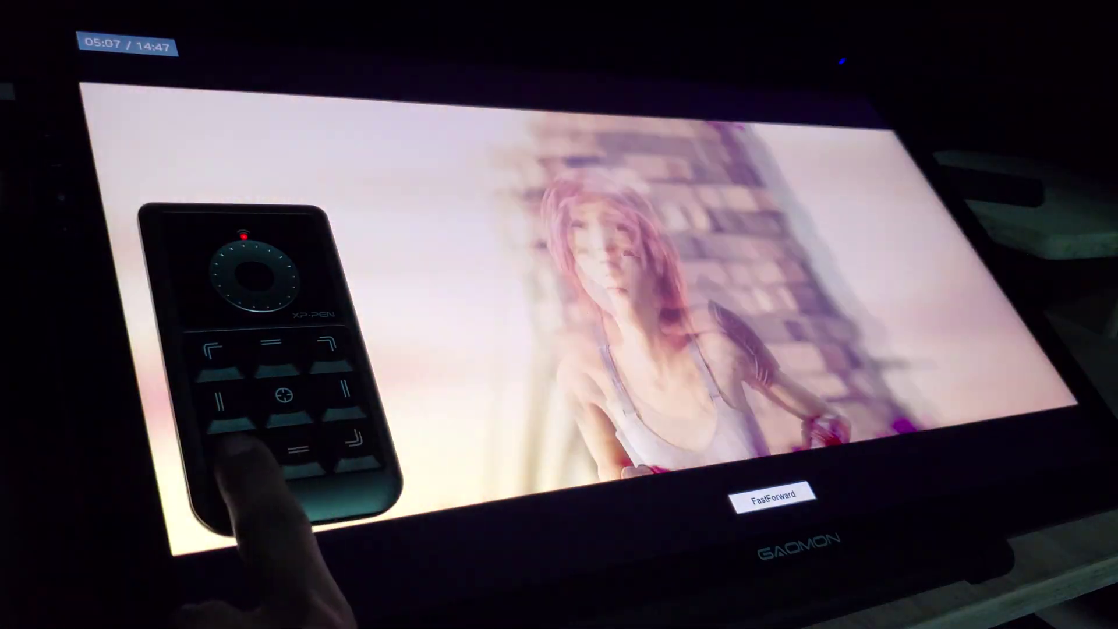
key(Left)
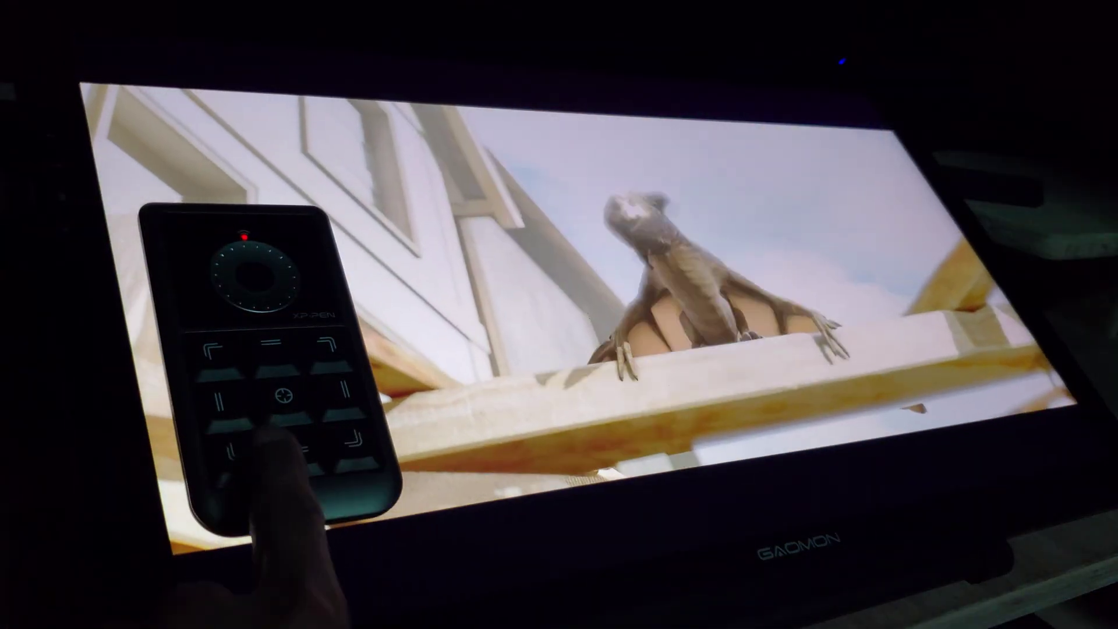
key(period)
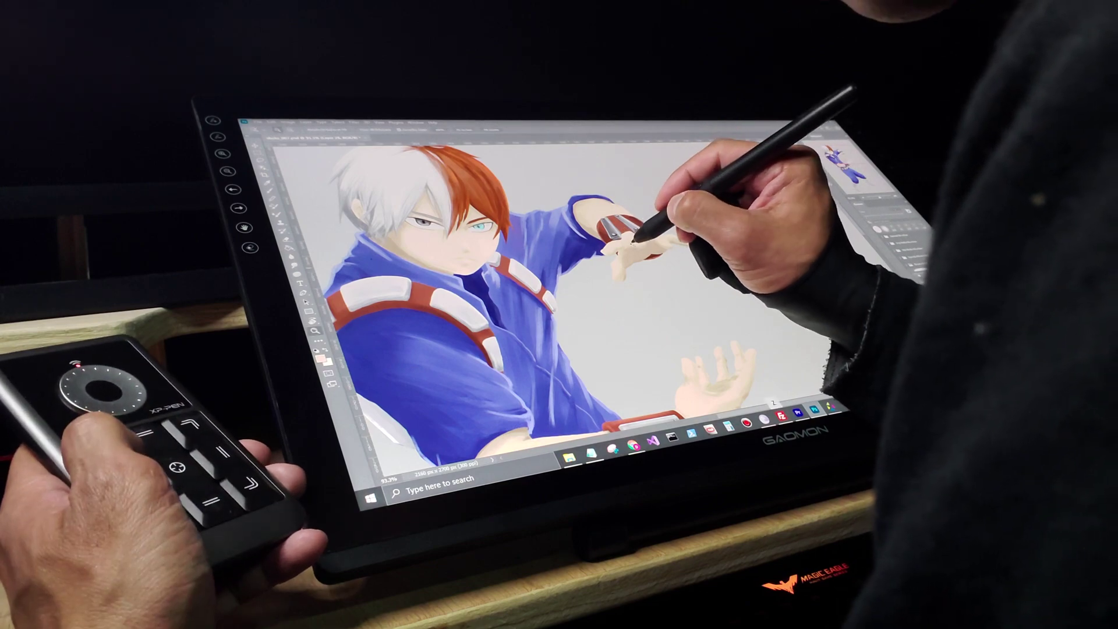
Zoom the Photoshop canvas from about 93% to about 132% with the keypad roller.
scroll(637, 232, up, 3)
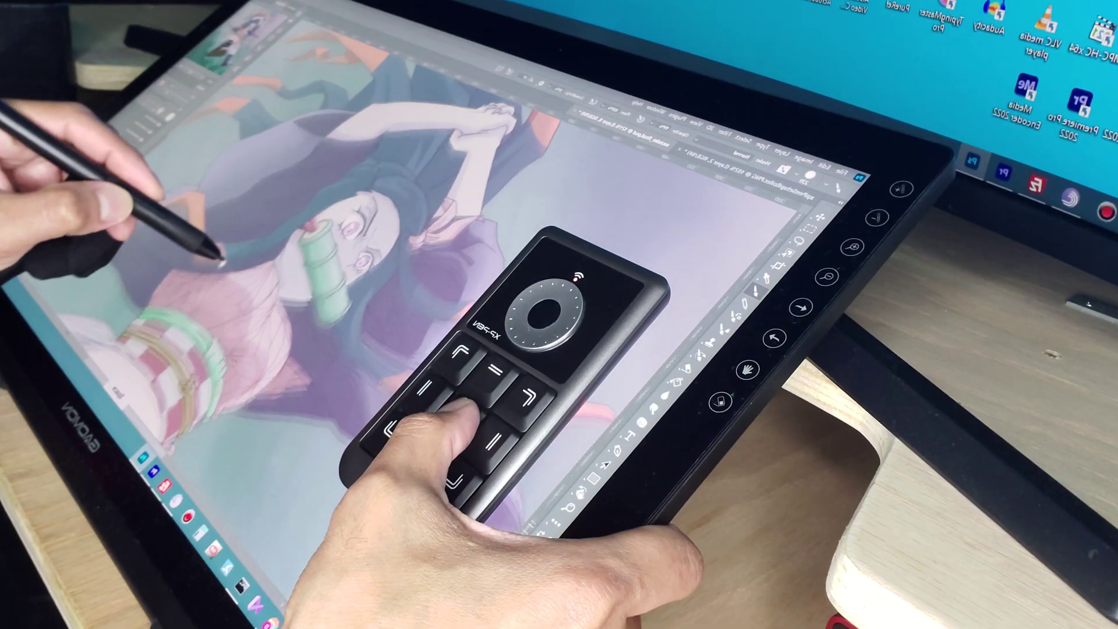